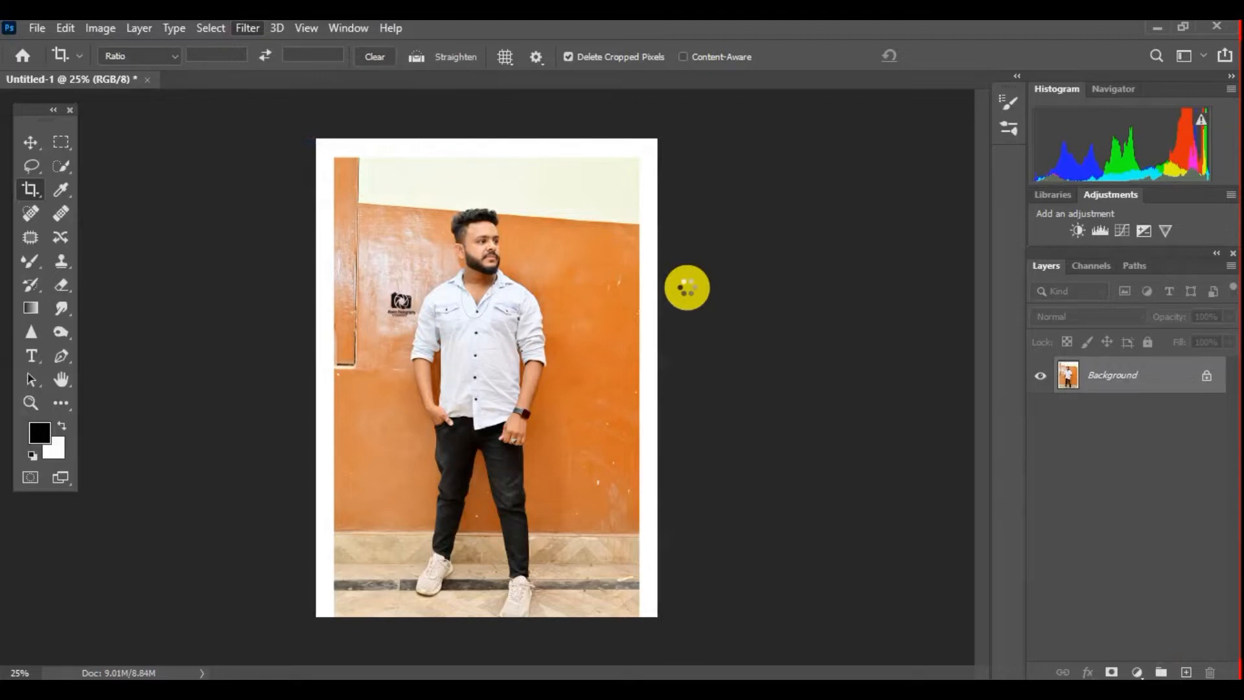
- Adjust the photo in Camera Raw with Contrast +7, Shadows +18, Blacks -20, Texture +14 and lowered Highlights, and apply the filter
click(977, 309)
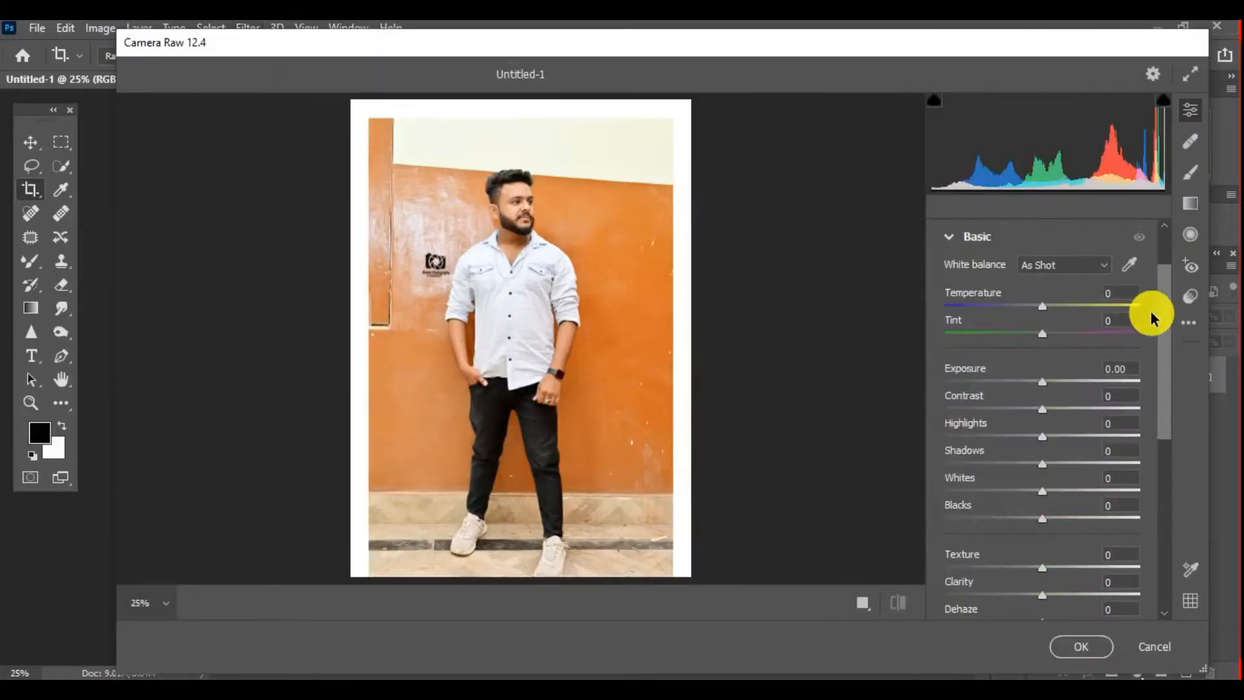
scroll(1151, 317, down, 2)
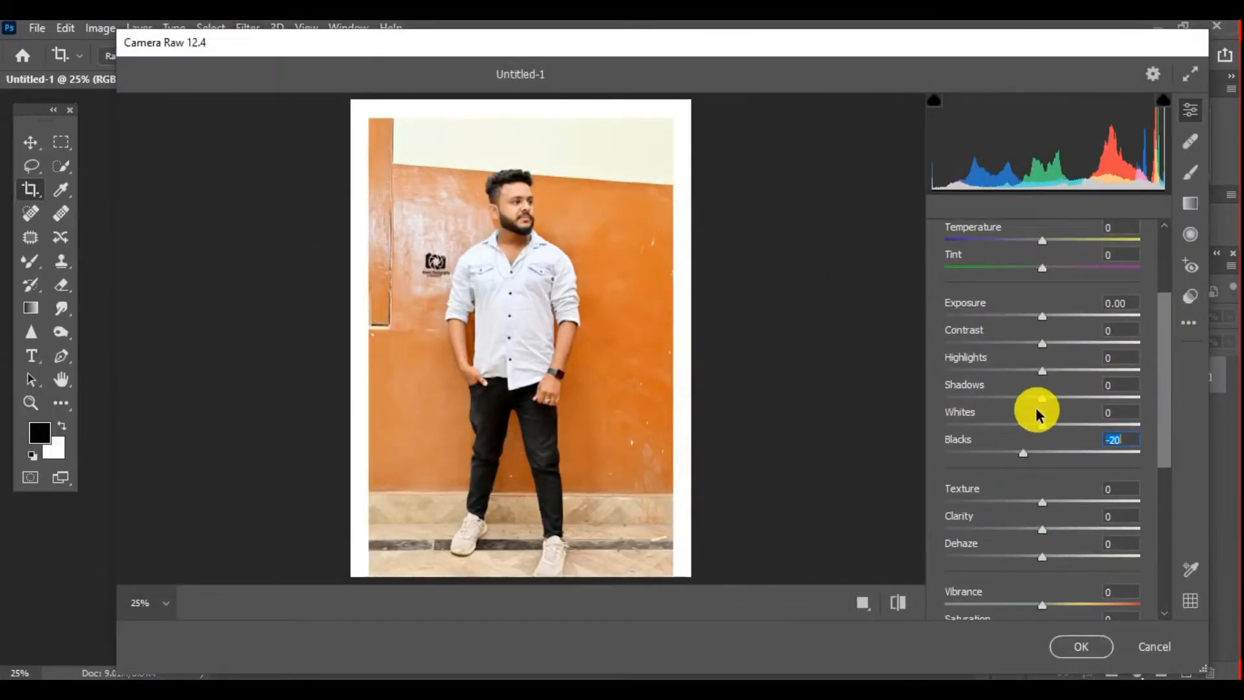
drag(1054, 395, 1058, 396)
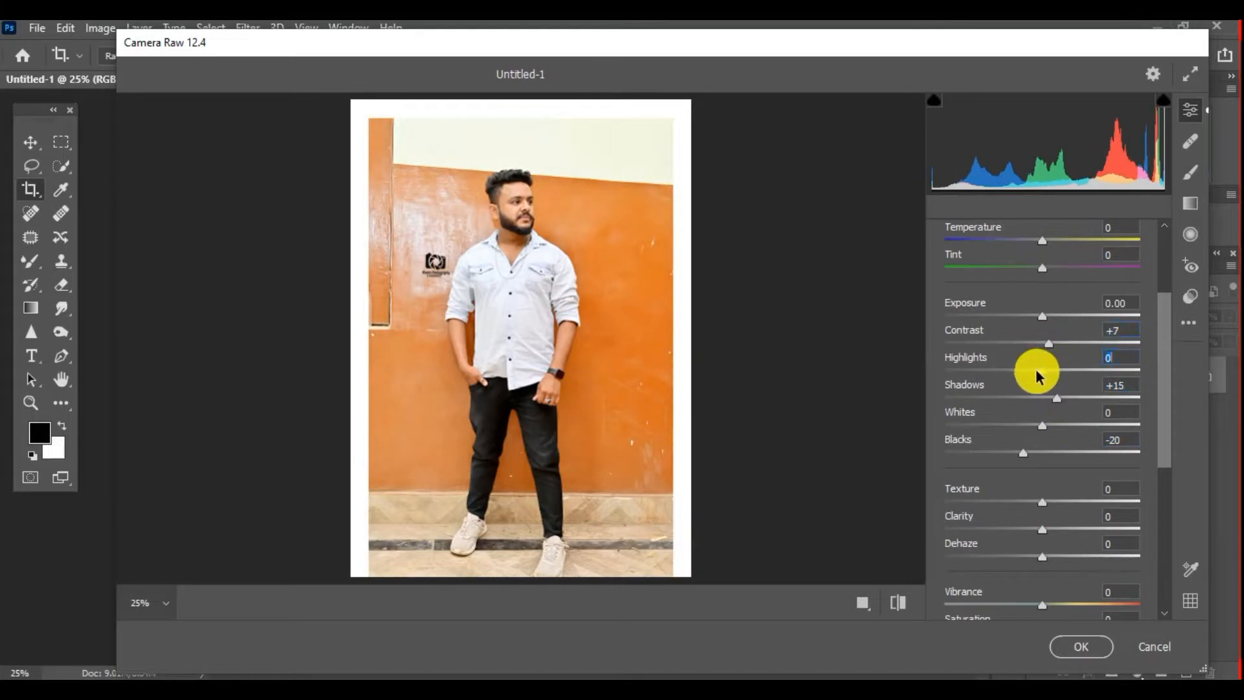
click(1036, 371)
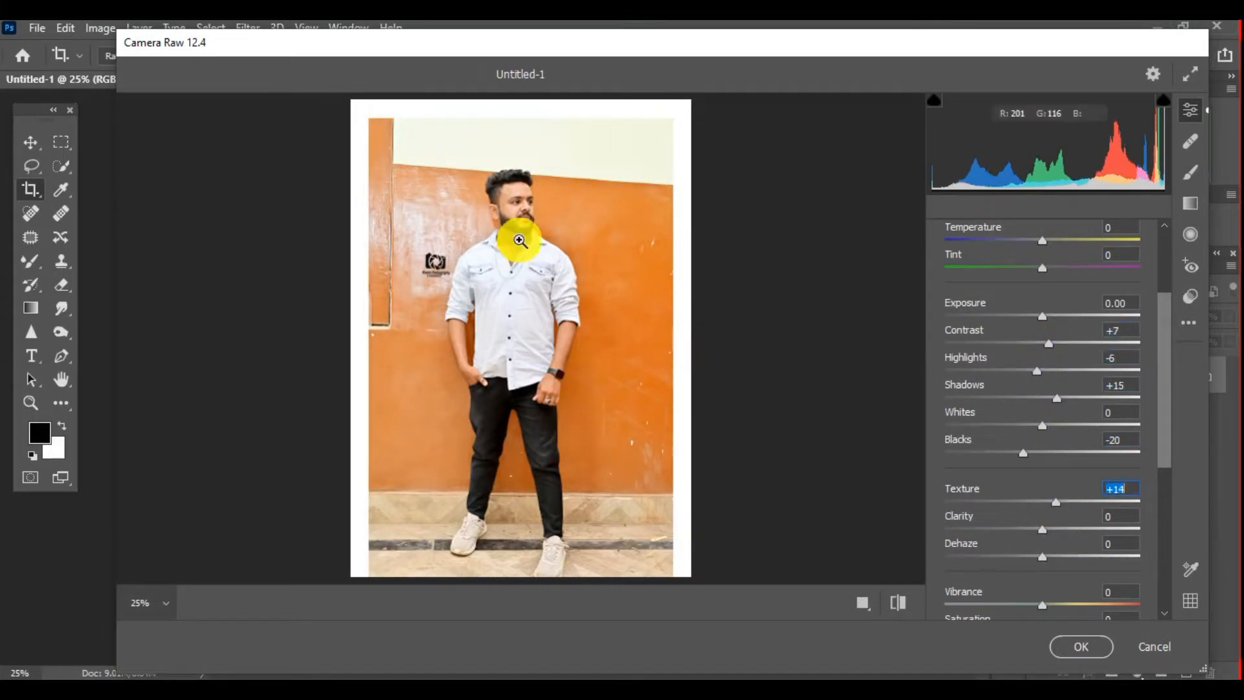
click(544, 241)
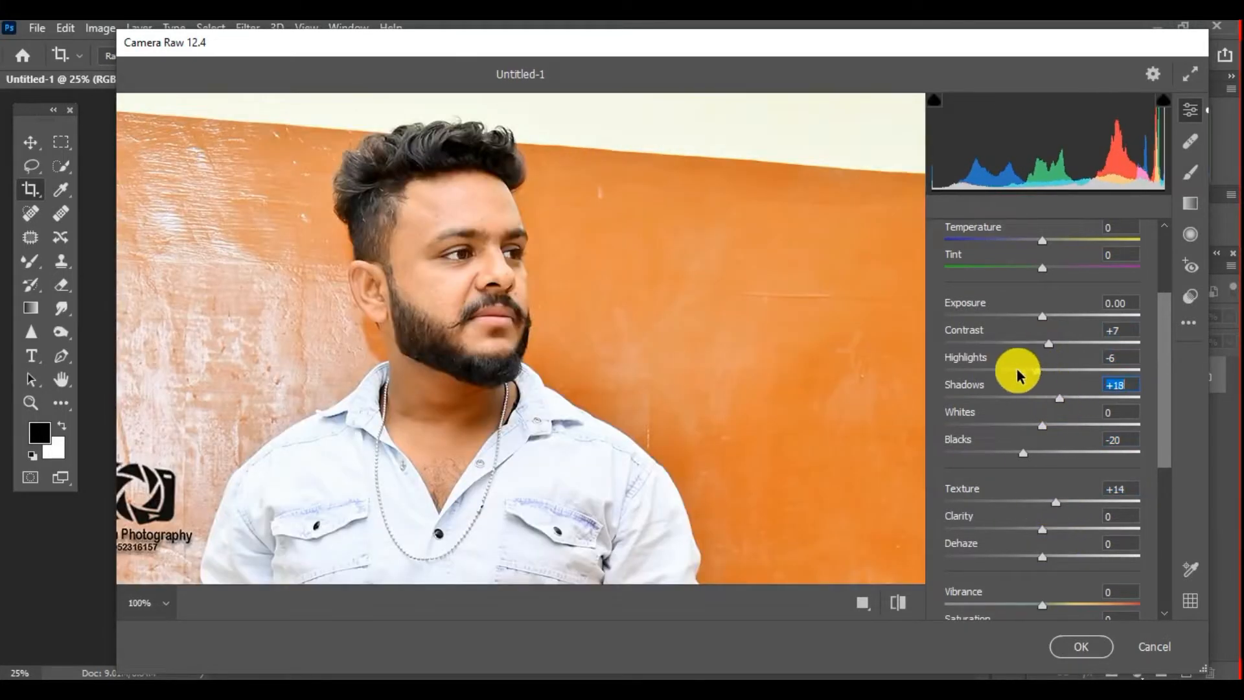
click(995, 370)
click(1067, 646)
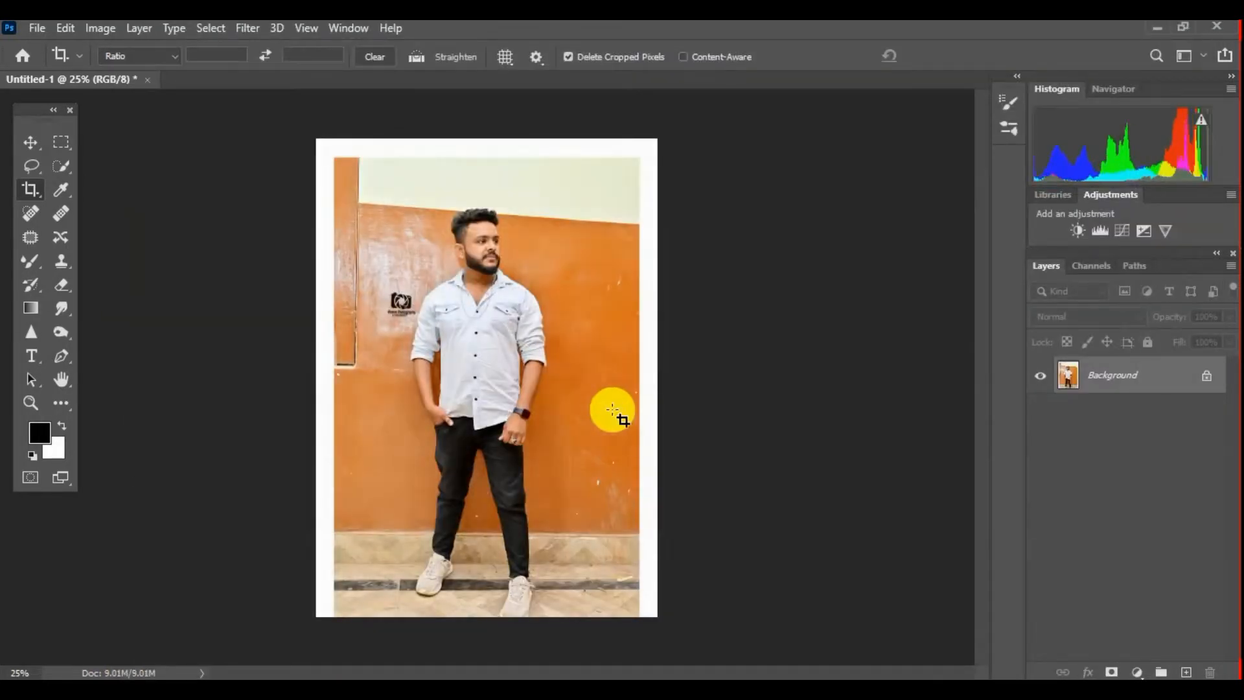
- Select the standing man with the Object Selection Tool by framing his whole figure
click(63, 162)
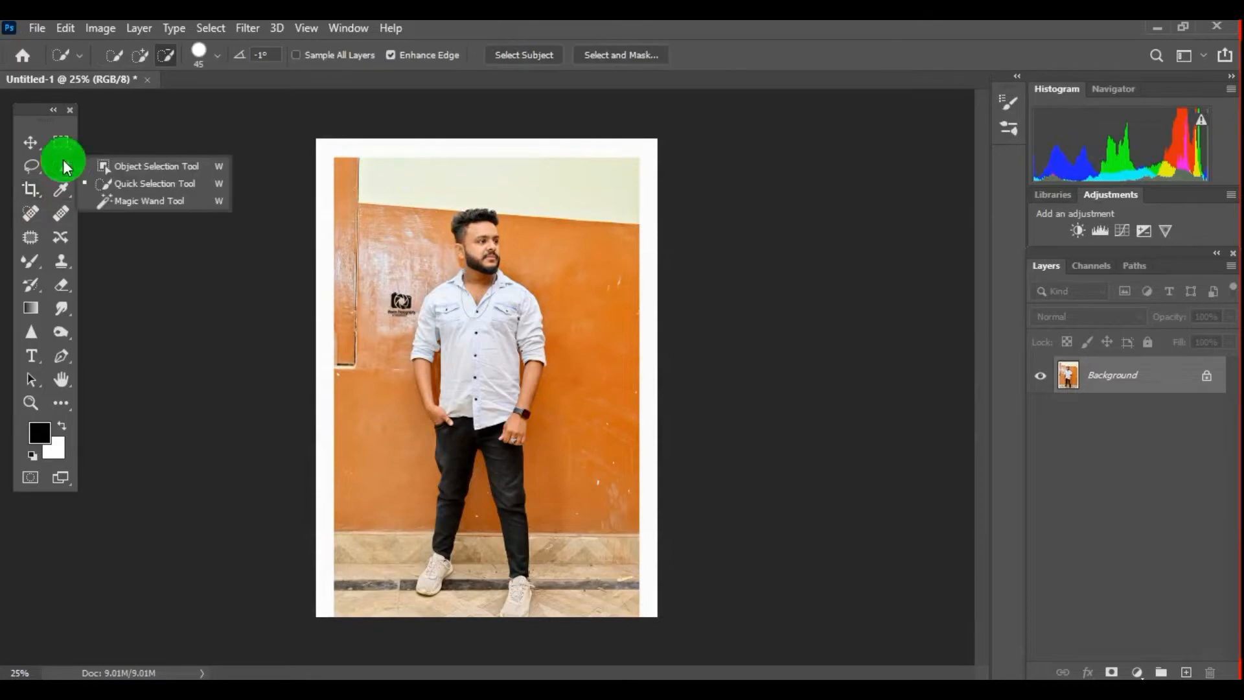
click(136, 165)
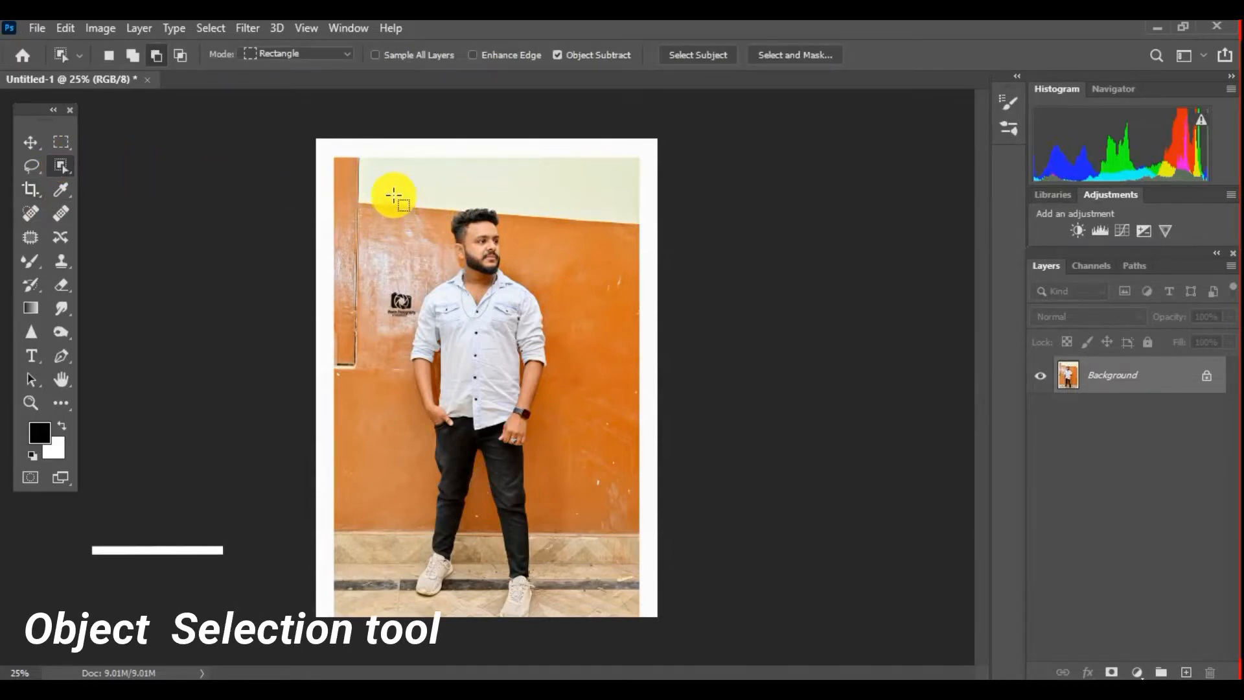
drag(389, 192, 557, 632)
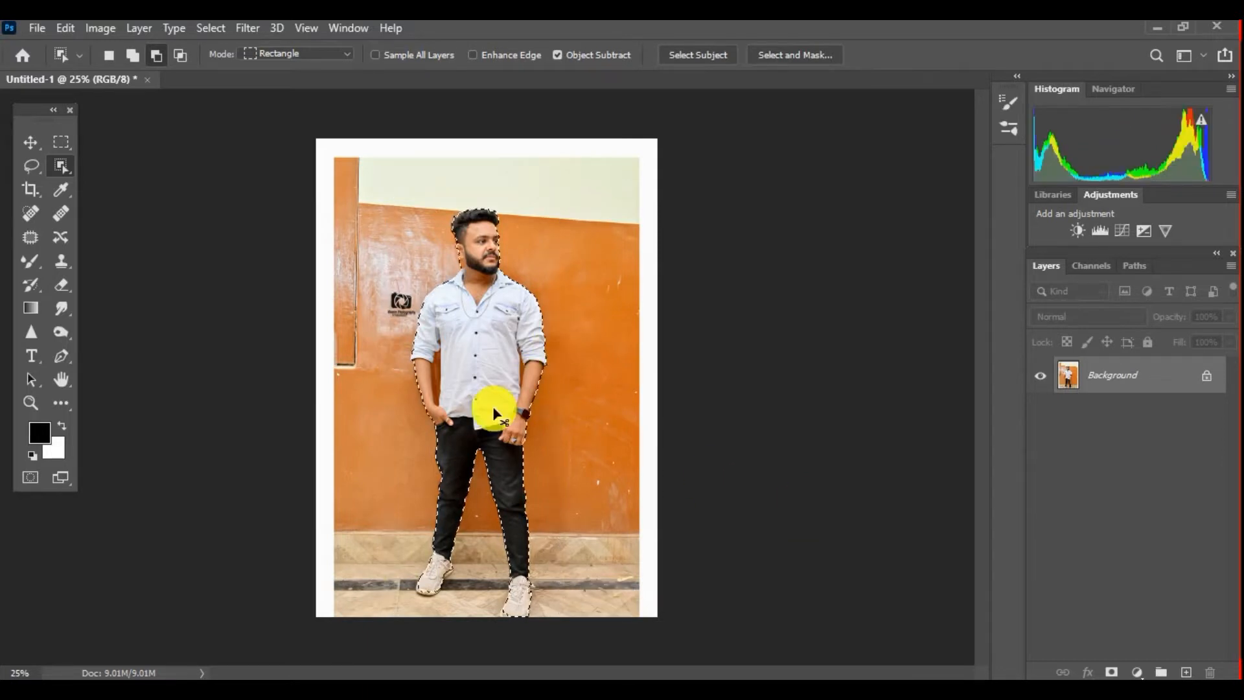
- Check the selection edge from the head down to the shoes and refine it with the Quick Selection Tool
ctrl+click(495, 242)
ctrl+click(496, 242)
ctrl+click(495, 242)
drag(467, 320, 478, 250)
ctrl+click(438, 193)
mouse_move(436, 185)
mouse_down()
mouse_move(430, 236)
mouse_move(355, 241)
mouse_move(341, 208)
mouse_up()
ctrl+click(431, 237)
right_click(67, 168)
click(155, 183)
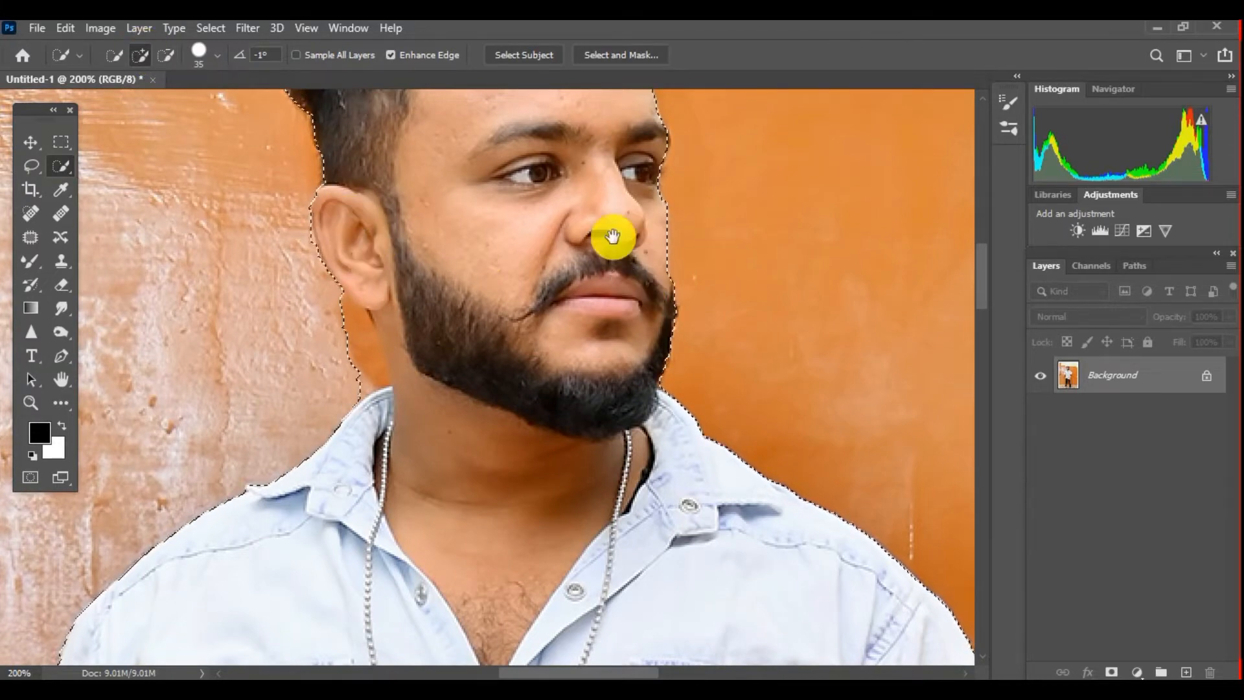
alt+click(614, 239)
drag(461, 609, 519, 98)
drag(655, 595, 622, 142)
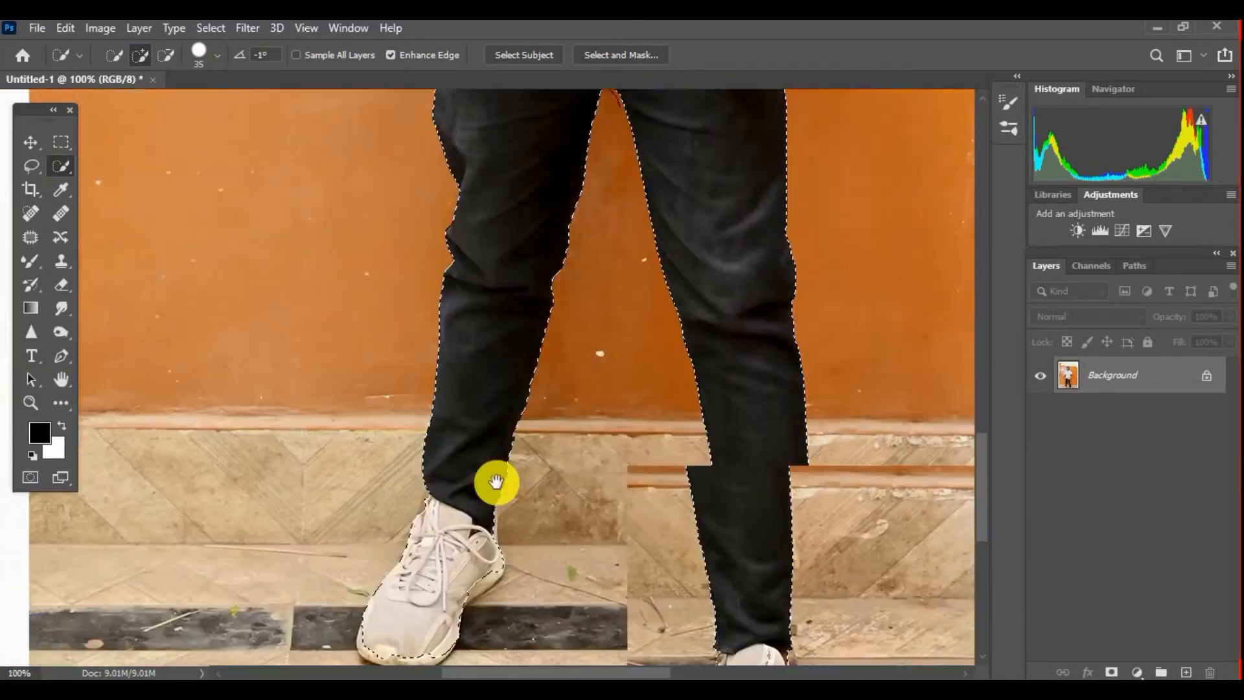
drag(494, 483, 547, 279)
ctrl+click(524, 382)
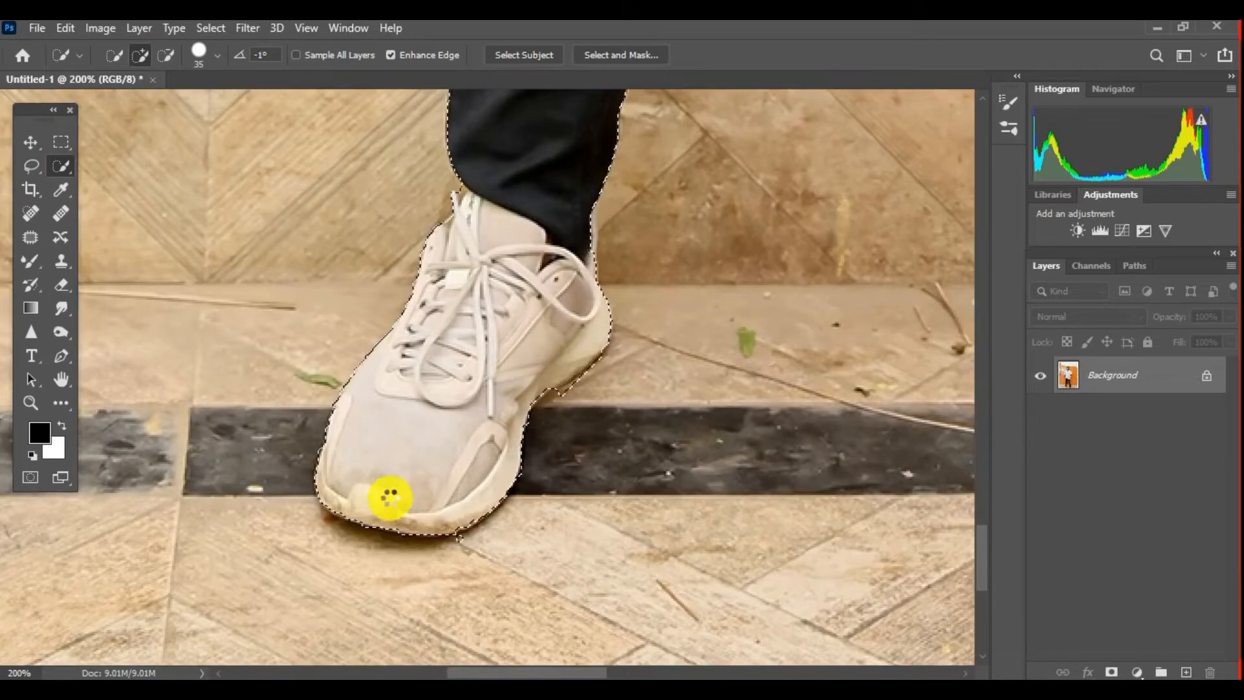
drag(959, 401, 401, 275)
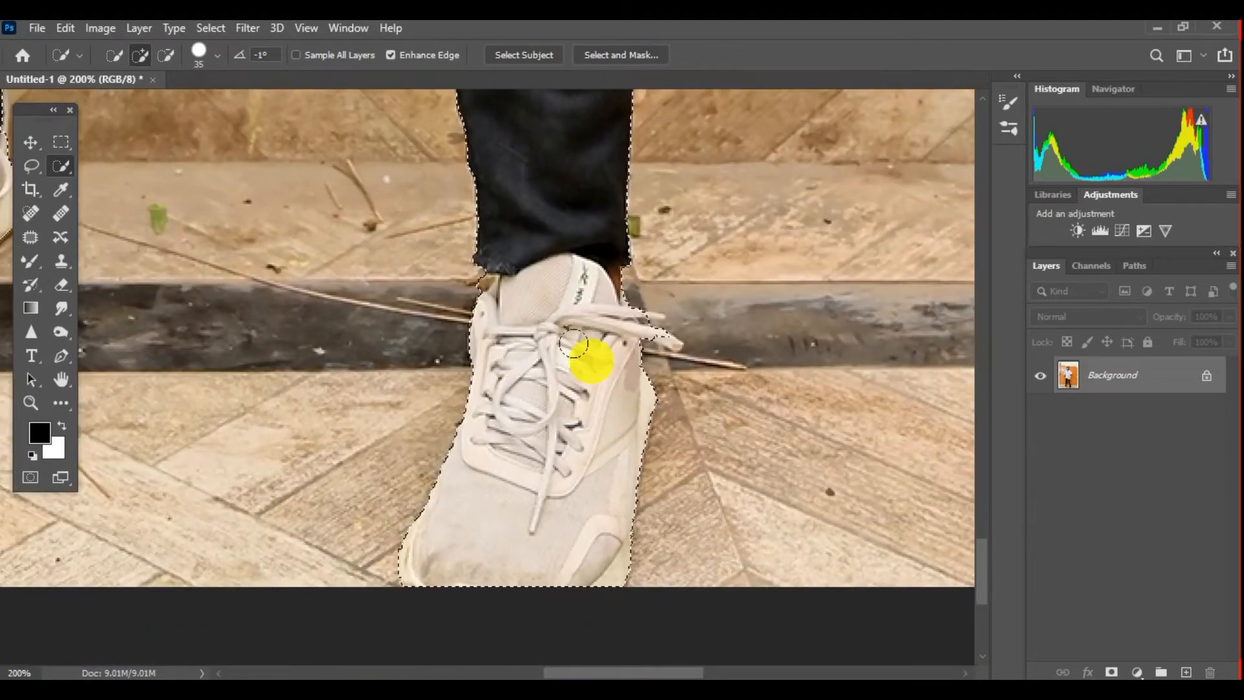
- Add a layer mask from the man's selection to hide the wall and floor around him
alt+click(572, 311)
drag(570, 278, 563, 602)
drag(561, 174, 596, 531)
drag(551, 142, 549, 496)
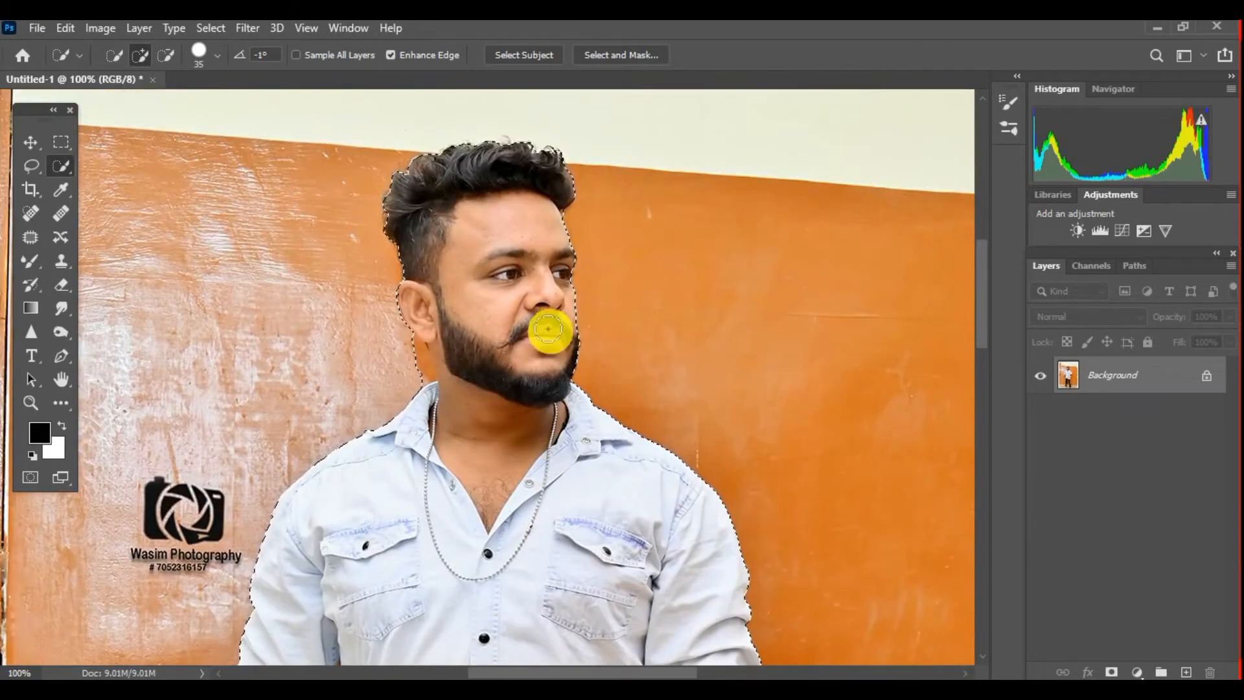
ctrl+click(550, 328)
alt+click(689, 343)
alt+click(689, 343)
alt+click(690, 343)
alt+click(689, 343)
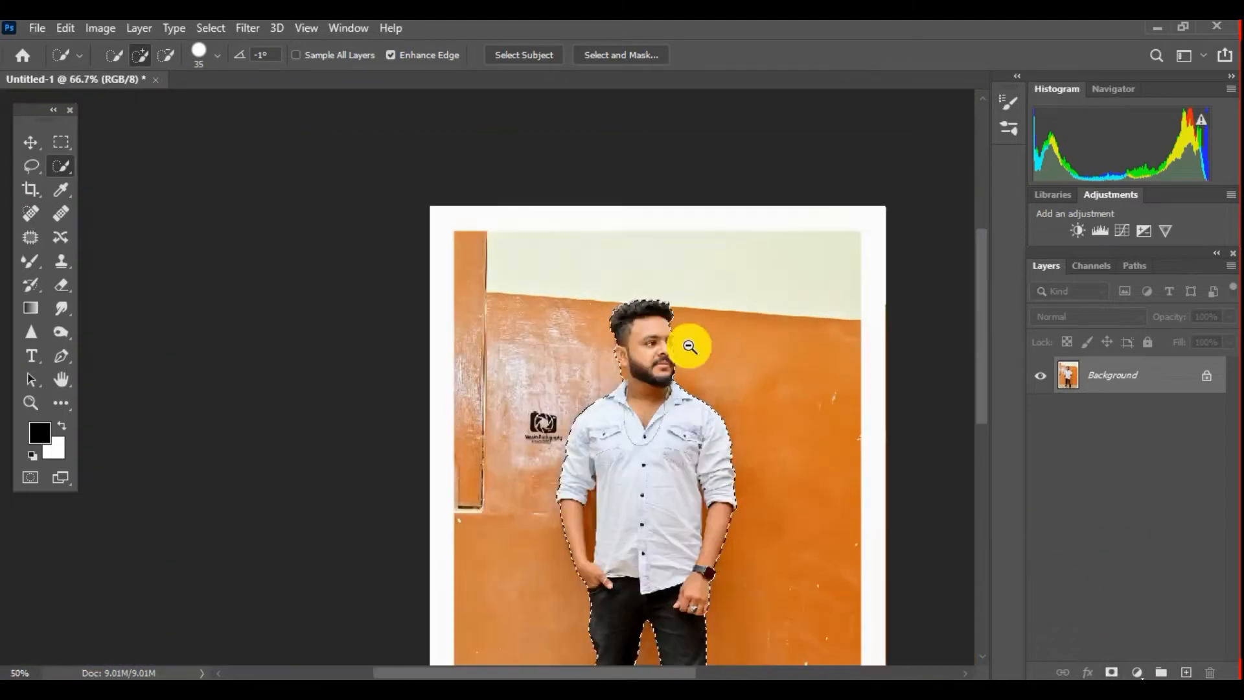
alt+click(693, 334)
click(1110, 673)
- Trace a Pen path around the orange gap between the shirt and the arm with the hand in the pocket
ctrl+click(434, 337)
ctrl+click(434, 337)
ctrl+click(435, 336)
ctrl+click(445, 331)
ctrl+click(448, 333)
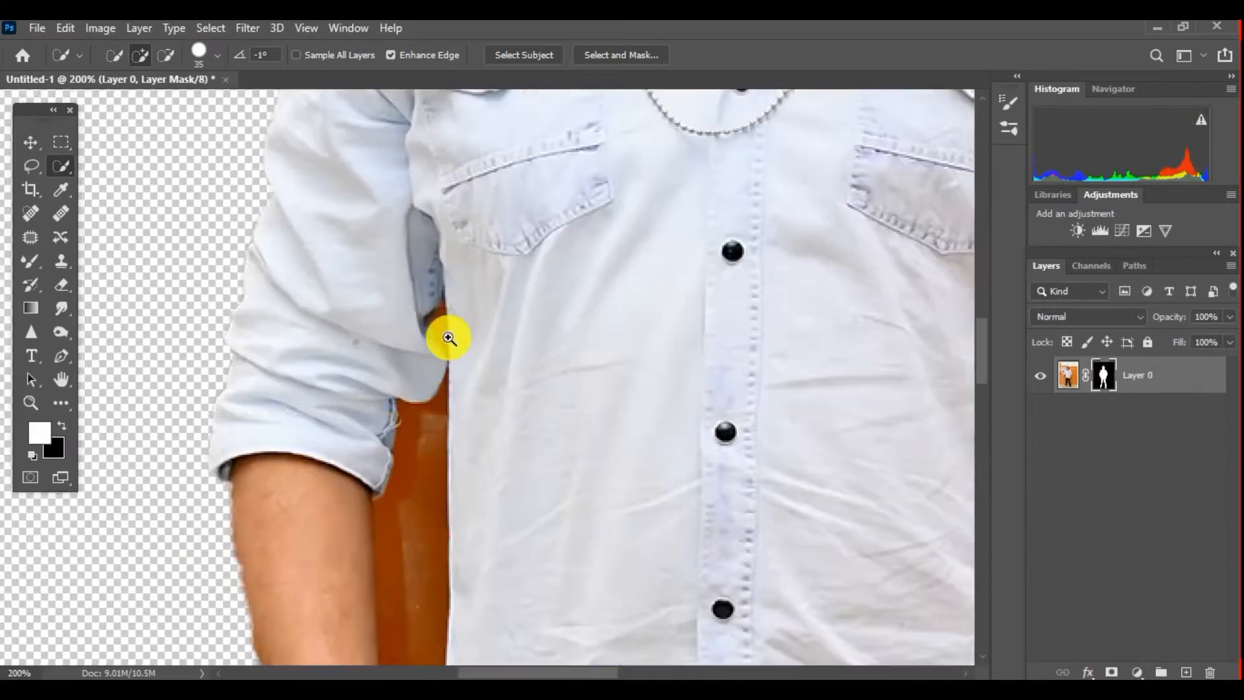
ctrl+click(447, 338)
key(p)
scroll(450, 392, down, 5)
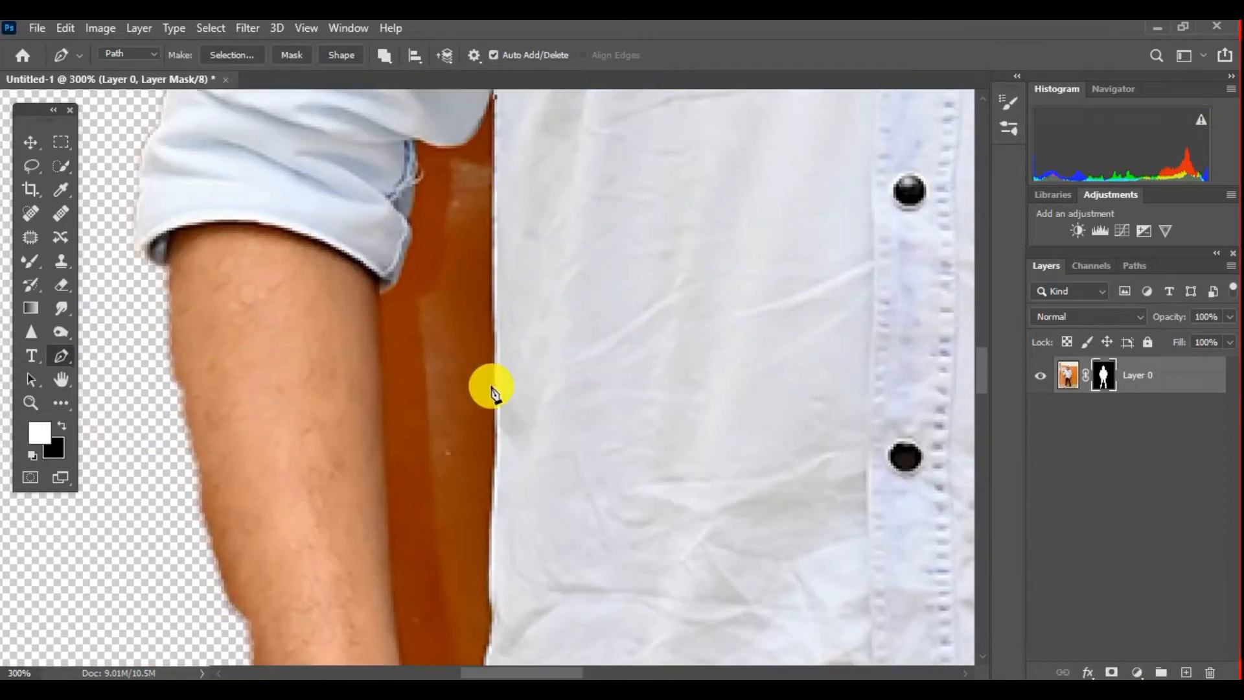
drag(497, 546, 512, 278)
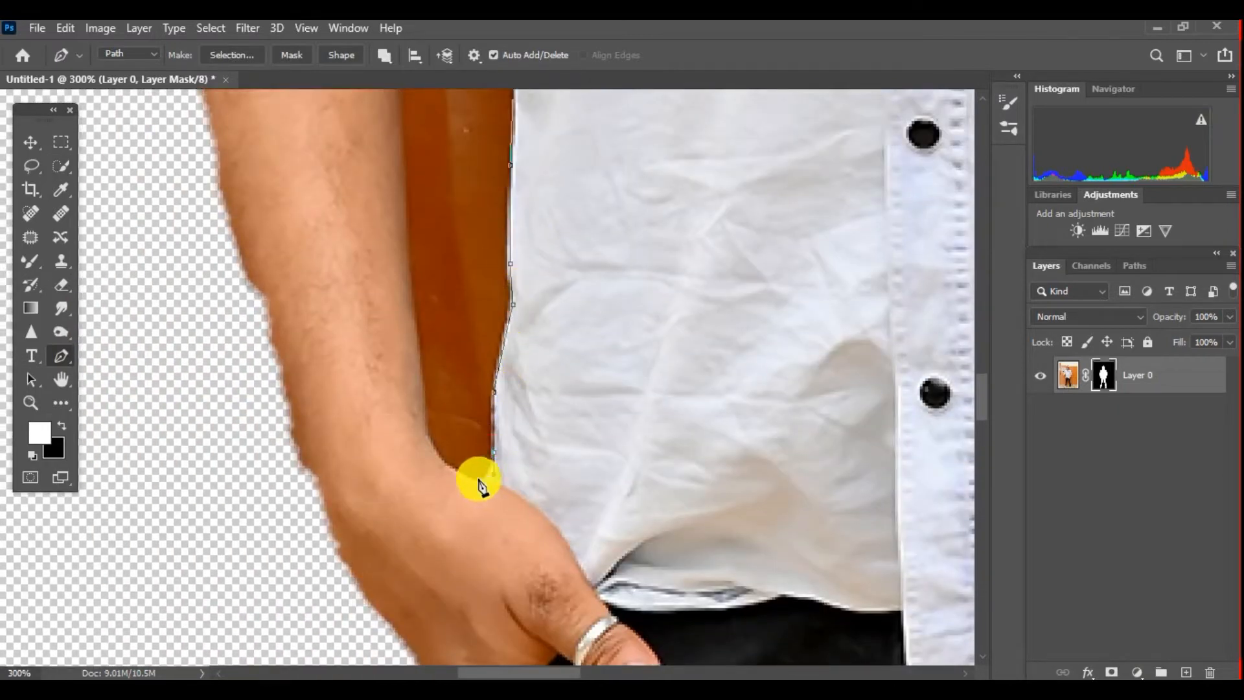
click(407, 250)
drag(407, 160, 410, 428)
click(400, 235)
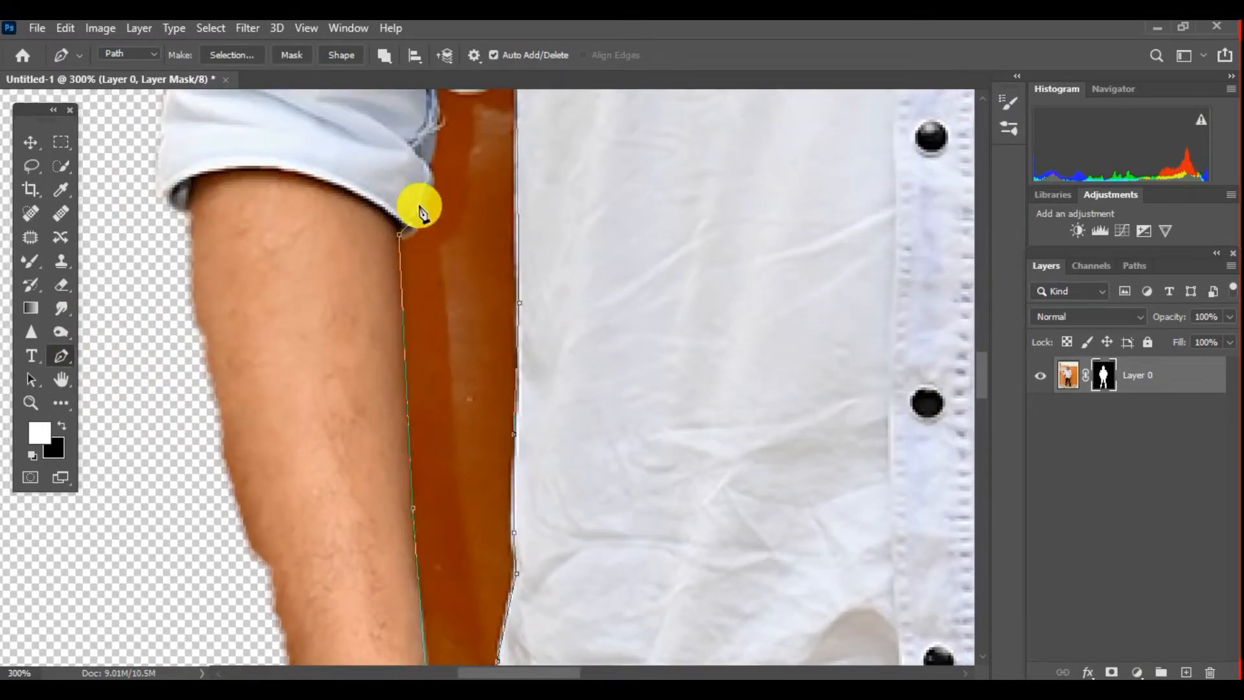
click(425, 203)
drag(433, 213, 430, 381)
click(433, 262)
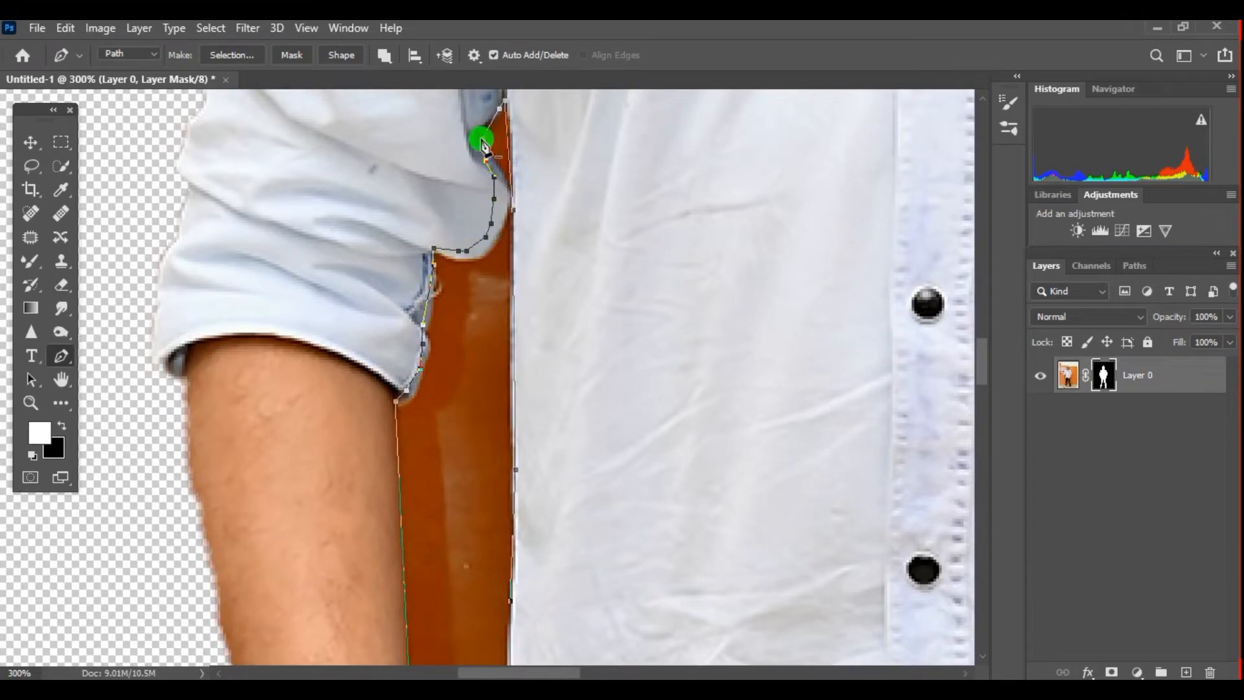
- Turn the gap path into a selection and clear the leftover wall inside it from the mask
right_click(482, 140)
click(534, 221)
click(711, 181)
key(Delete)
- Trace a closed Pen path around the narrow orange gap between the shirt and the arm wearing the watch
drag(654, 269, 278, 285)
drag(706, 344, 330, 355)
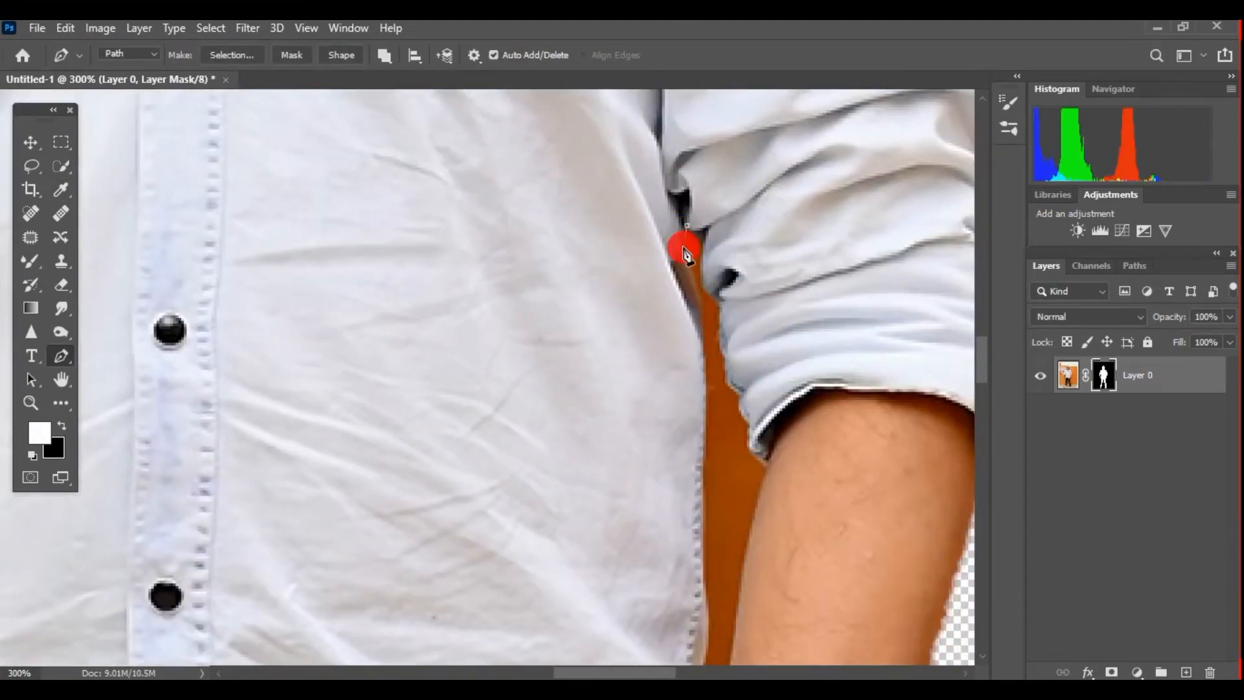
click(697, 499)
drag(694, 521, 702, 305)
click(711, 420)
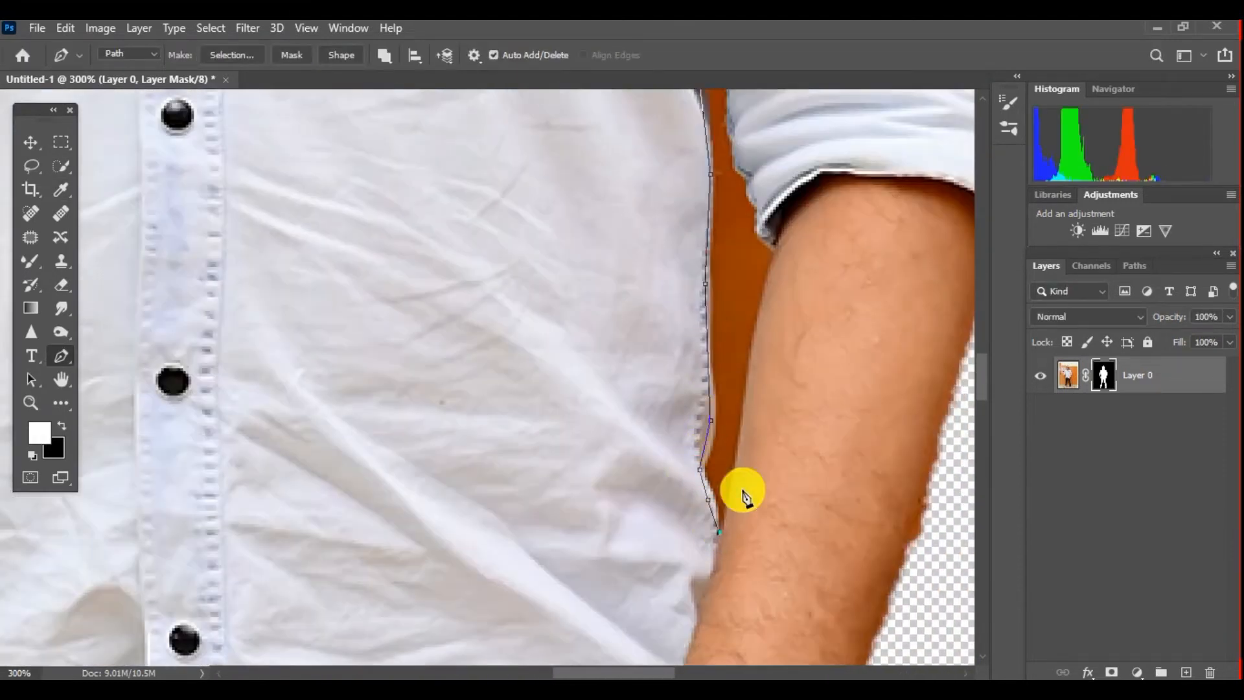
click(752, 382)
click(749, 382)
click(759, 304)
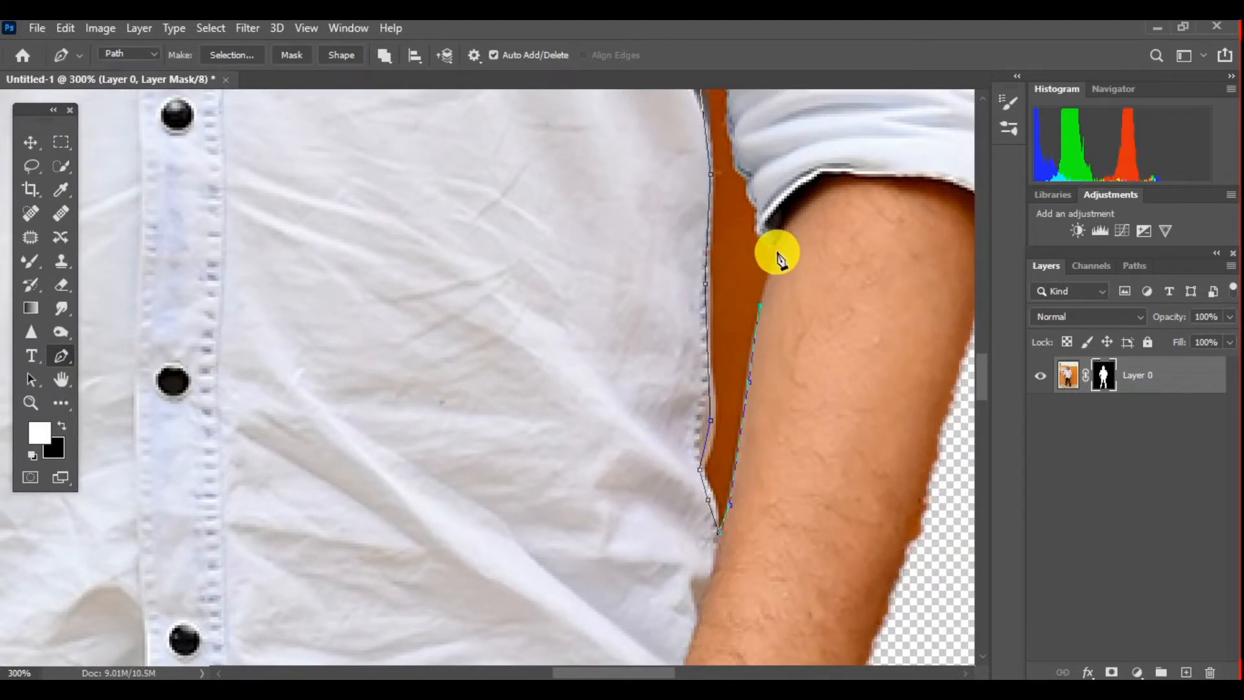
click(752, 176)
click(740, 152)
drag(732, 126, 726, 277)
click(704, 180)
click(689, 161)
- Convert the path beside the watch arm into a selection and clear the wall remnant from the mask
right_click(692, 163)
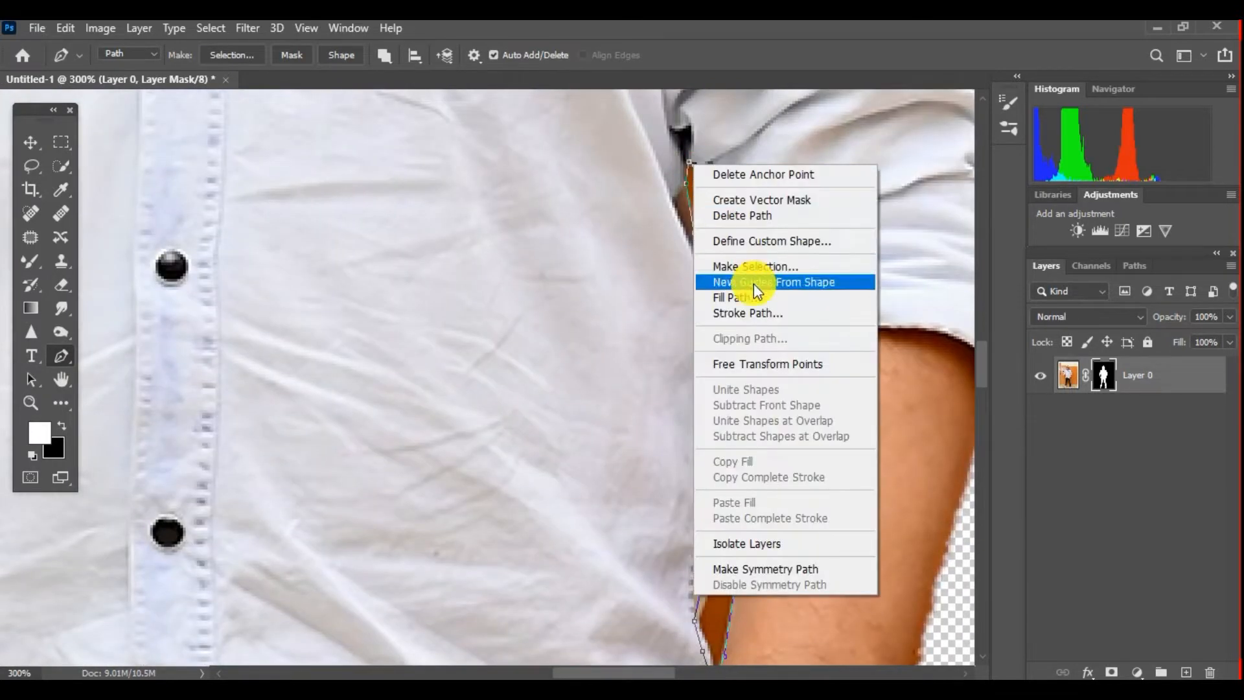
click(753, 267)
click(722, 183)
key(Delete)
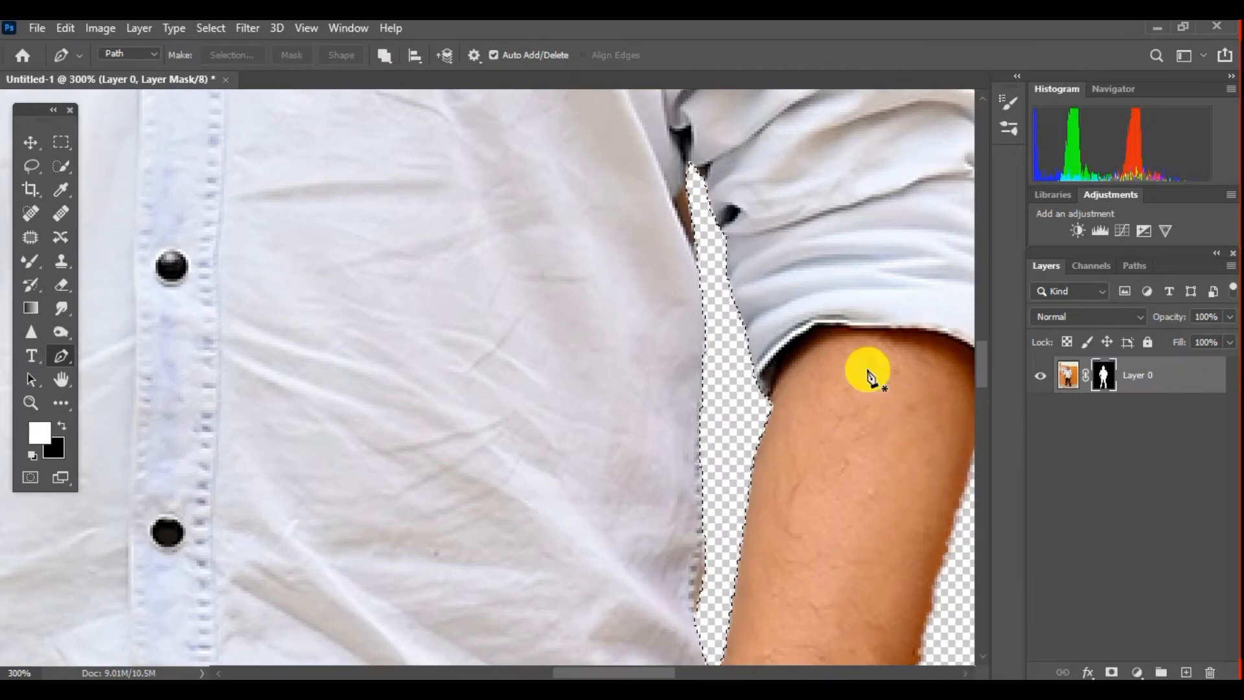
right_click(1103, 374)
click(291, 353)
- Trace a closed Pen path around the orange remnant between the ear, neck and shirt collar
alt+click(292, 353)
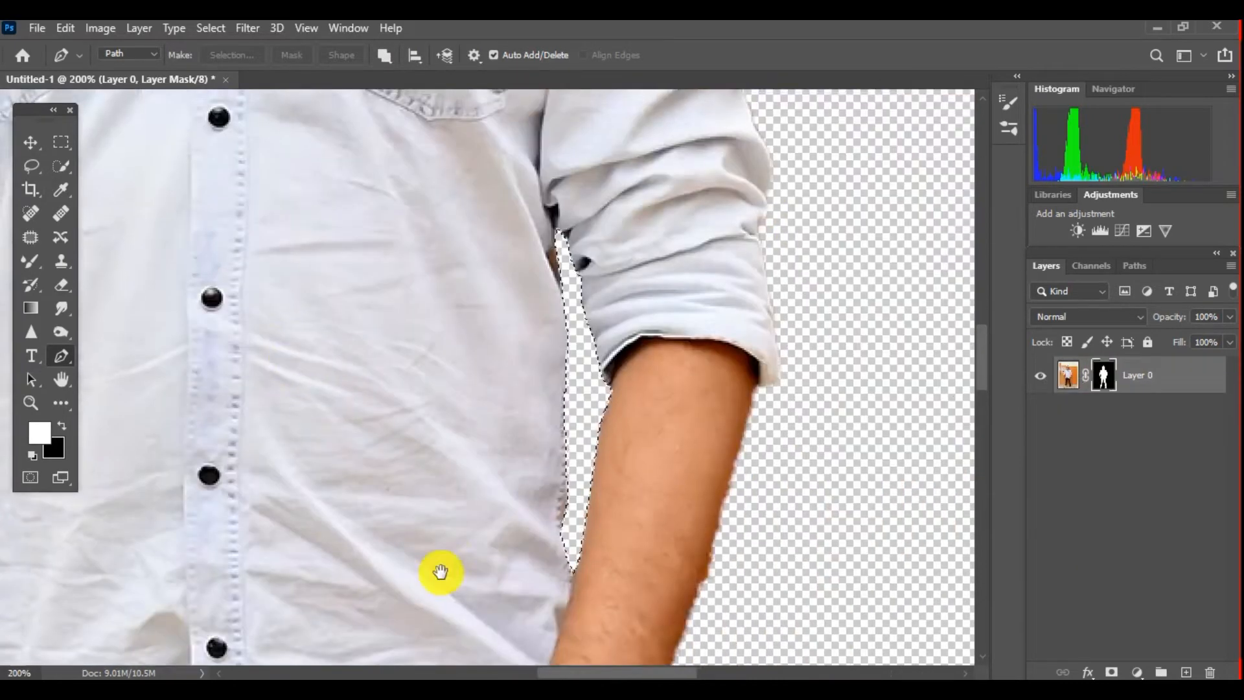
alt+click(438, 570)
alt+click(439, 570)
ctrl+click(342, 171)
ctrl+click(342, 171)
ctrl+click(342, 171)
ctrl+click(355, 241)
click(345, 228)
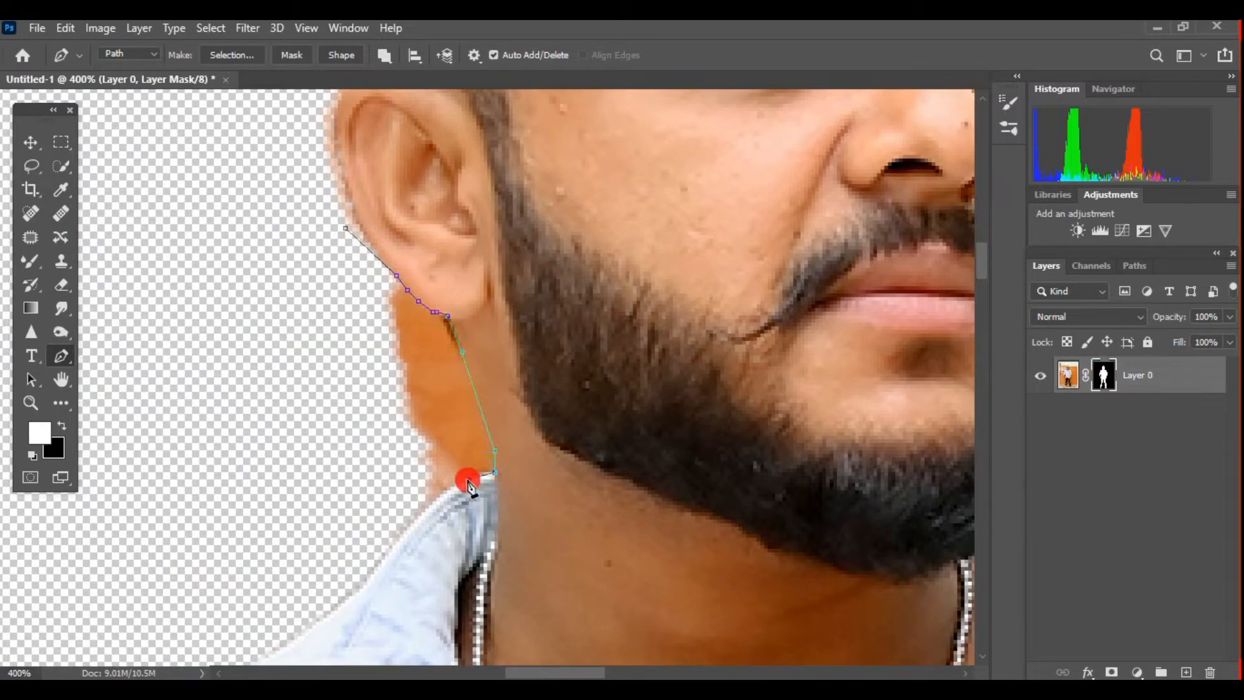
drag(400, 542, 465, 399)
alt+click(355, 364)
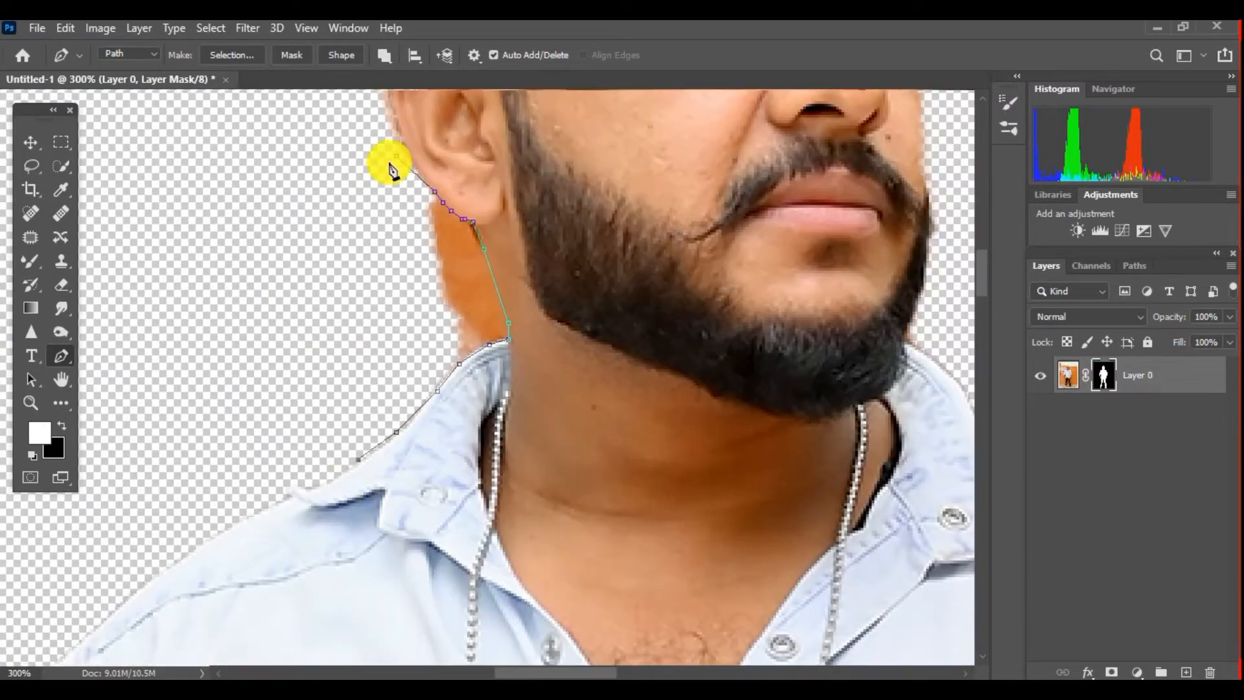
click(388, 167)
- Convert the neck path into a selection, clear the wall remnant from the mask and deselect
right_click(380, 222)
click(421, 302)
click(716, 186)
click(60, 166)
right_click(213, 170)
click(244, 178)
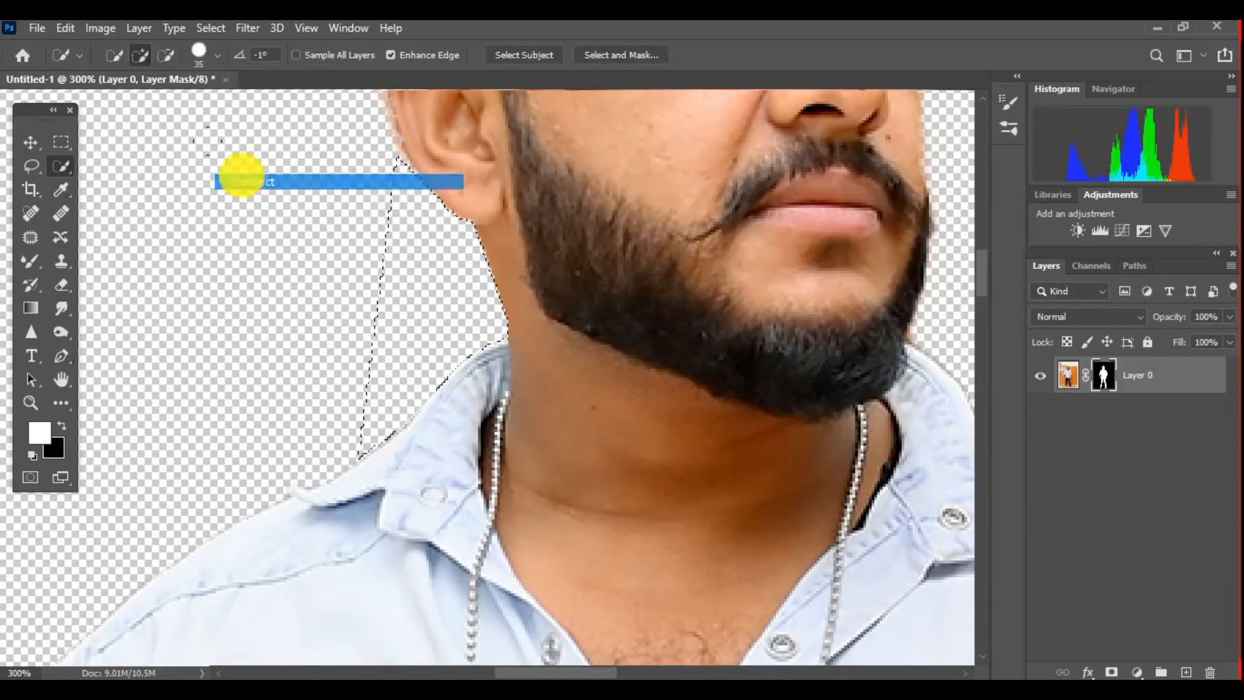
- Open the man's layer mask in the Select and Mask workspace
alt+click(243, 174)
alt+click(243, 174)
alt+click(241, 174)
alt+click(242, 174)
alt+click(469, 231)
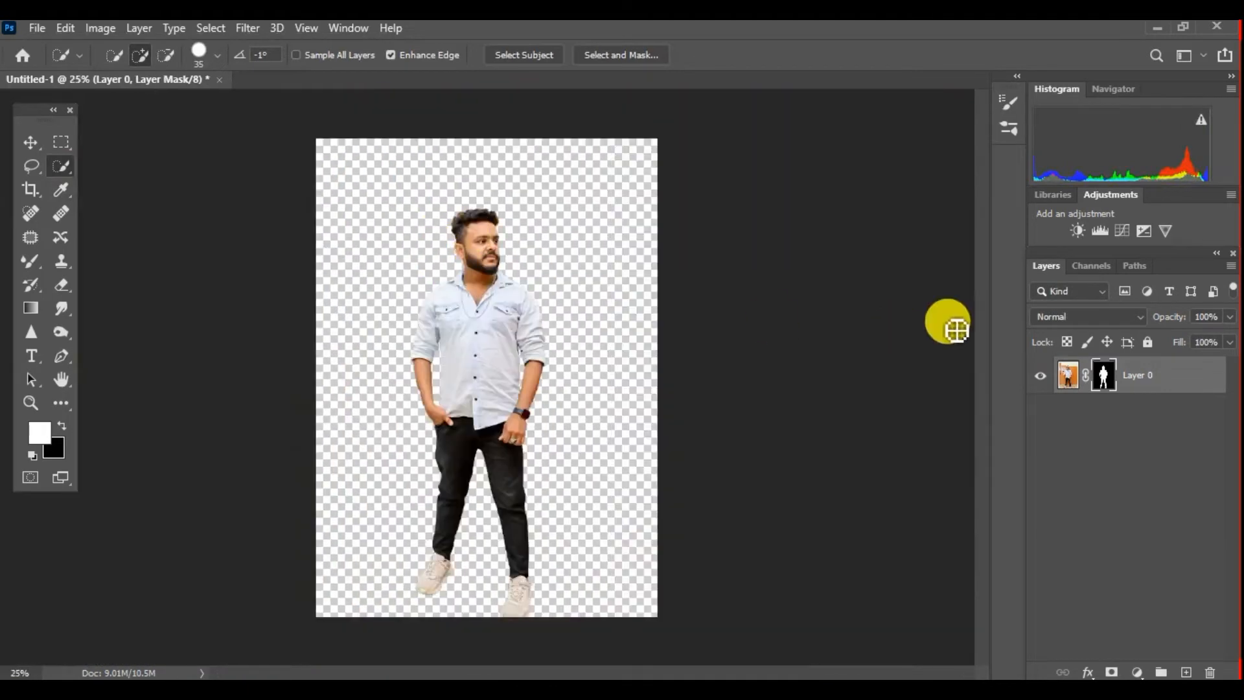
right_click(1099, 382)
click(1105, 511)
- Refine the mask edge around the hair, set Radius to 2 px and Contrast to 6%, and confirm the refinement
ctrl+click(450, 187)
ctrl+click(478, 185)
ctrl+click(483, 186)
ctrl+click(483, 187)
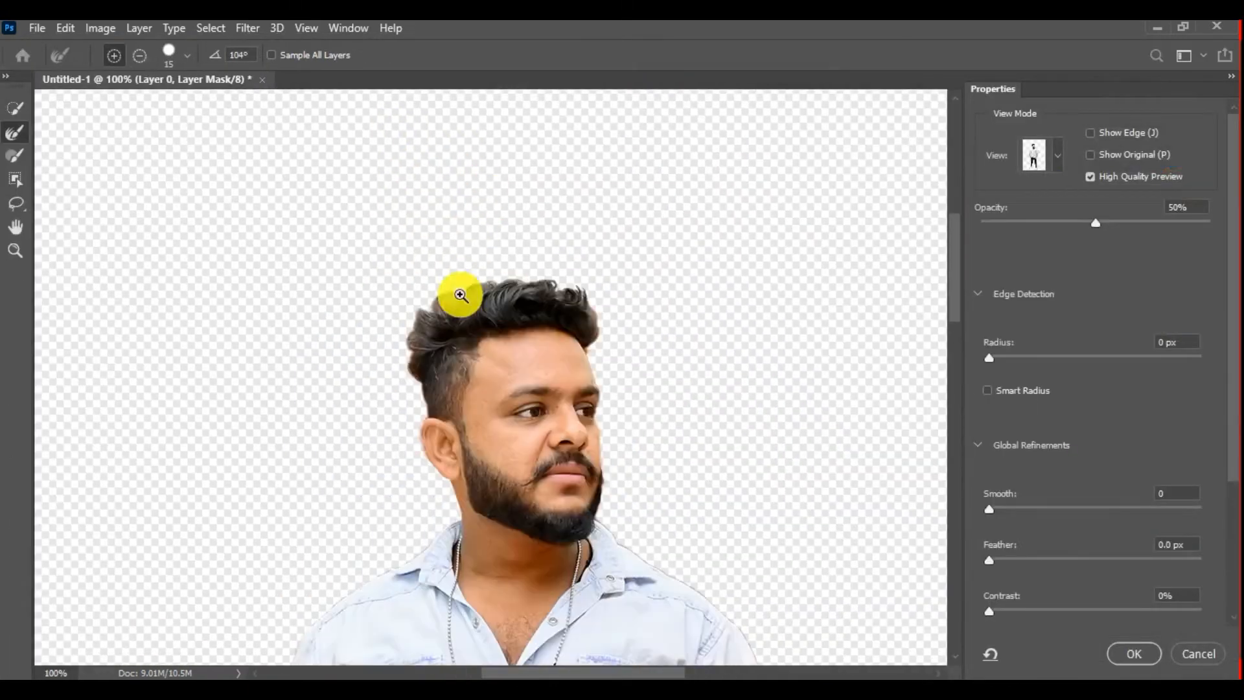
ctrl+click(460, 295)
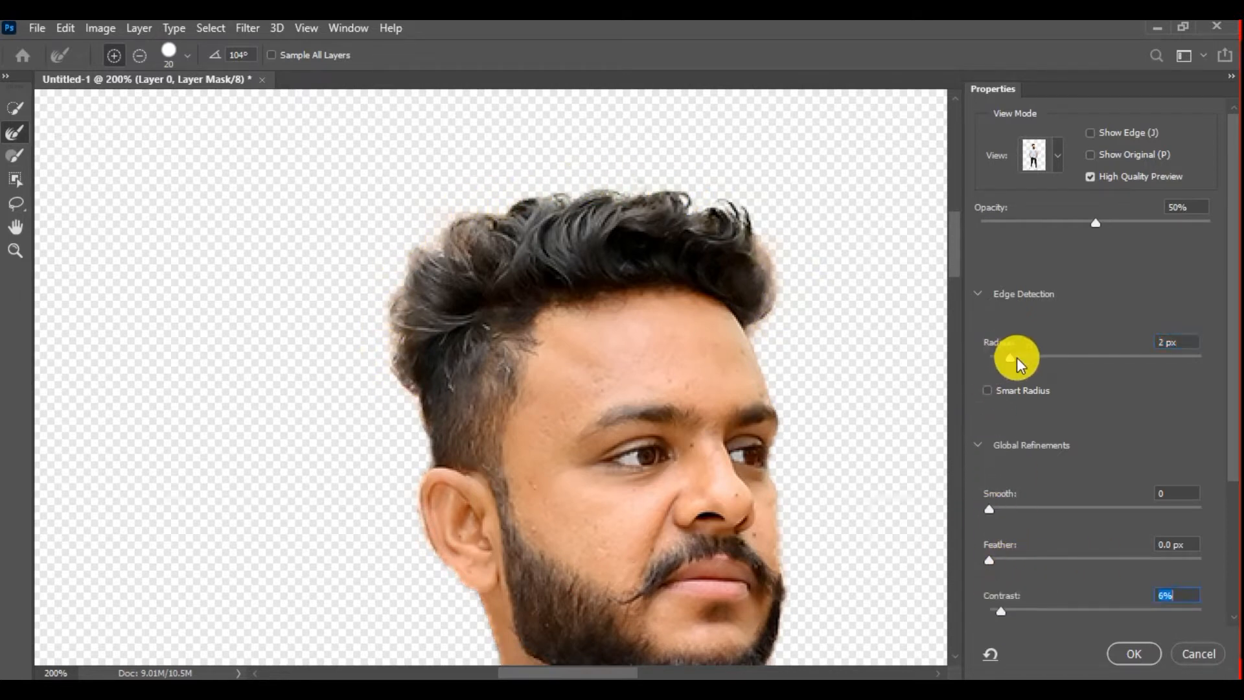
click(1128, 650)
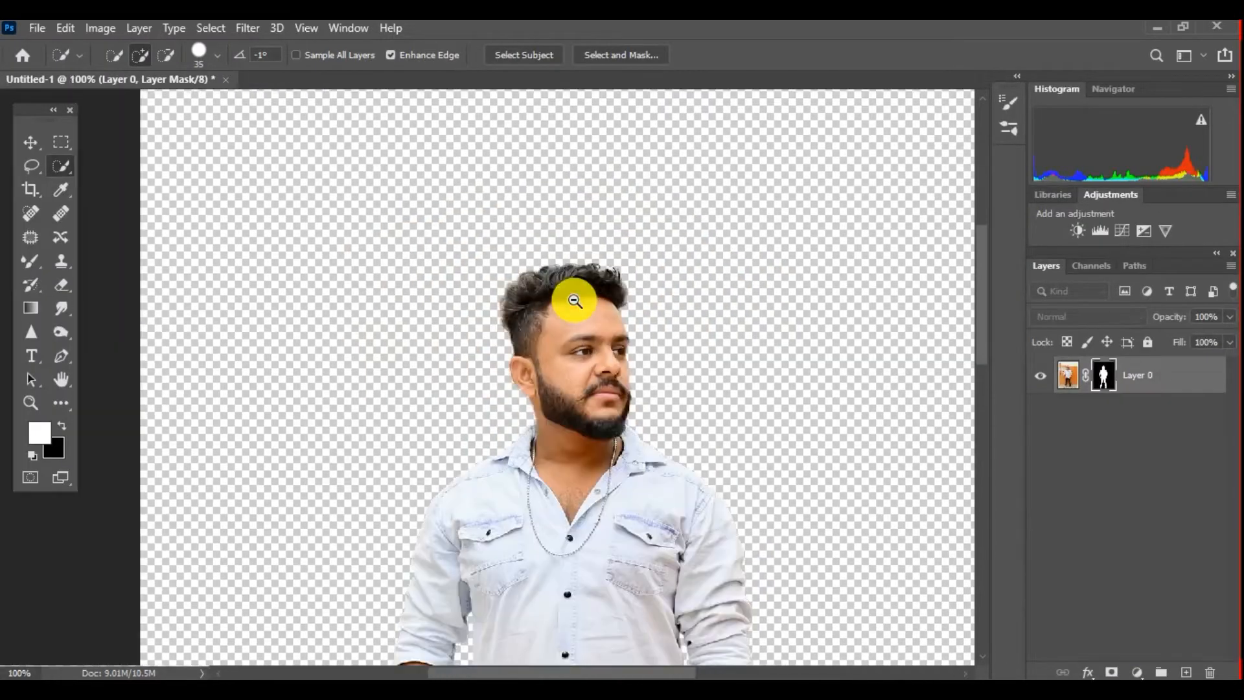
- Apply the layer mask permanently to the cut-out man's layer
scroll(574, 301, down, 4)
right_click(1104, 375)
click(1108, 428)
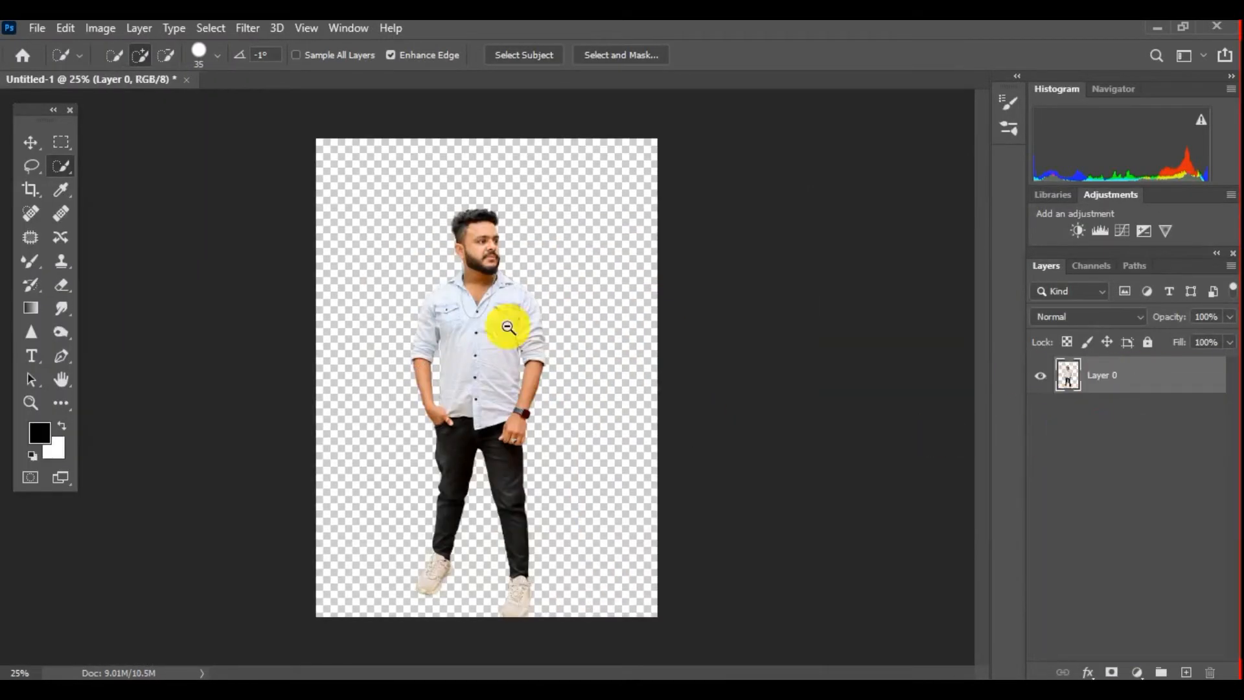
- Place the surfer-standing-by-ocean photo from the hd folder into the document and move its layer below the man's layer
click(553, 690)
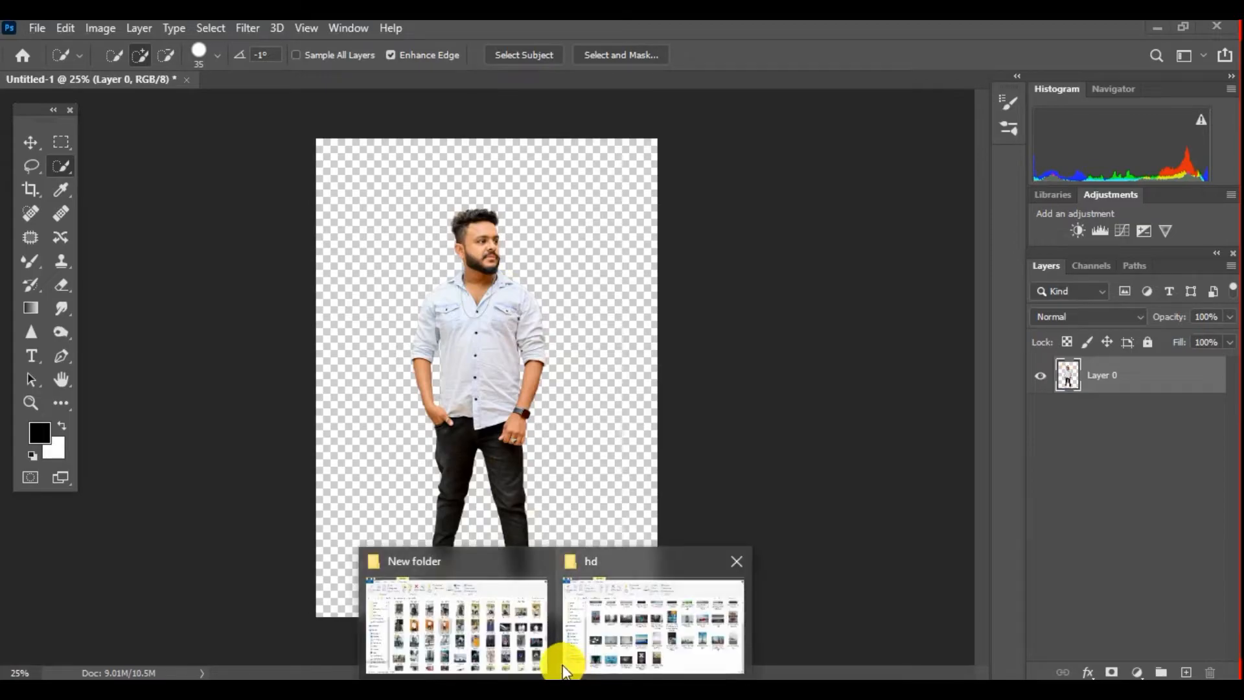
click(674, 623)
drag(644, 423, 518, 691)
drag(578, 568, 522, 482)
key(Return)
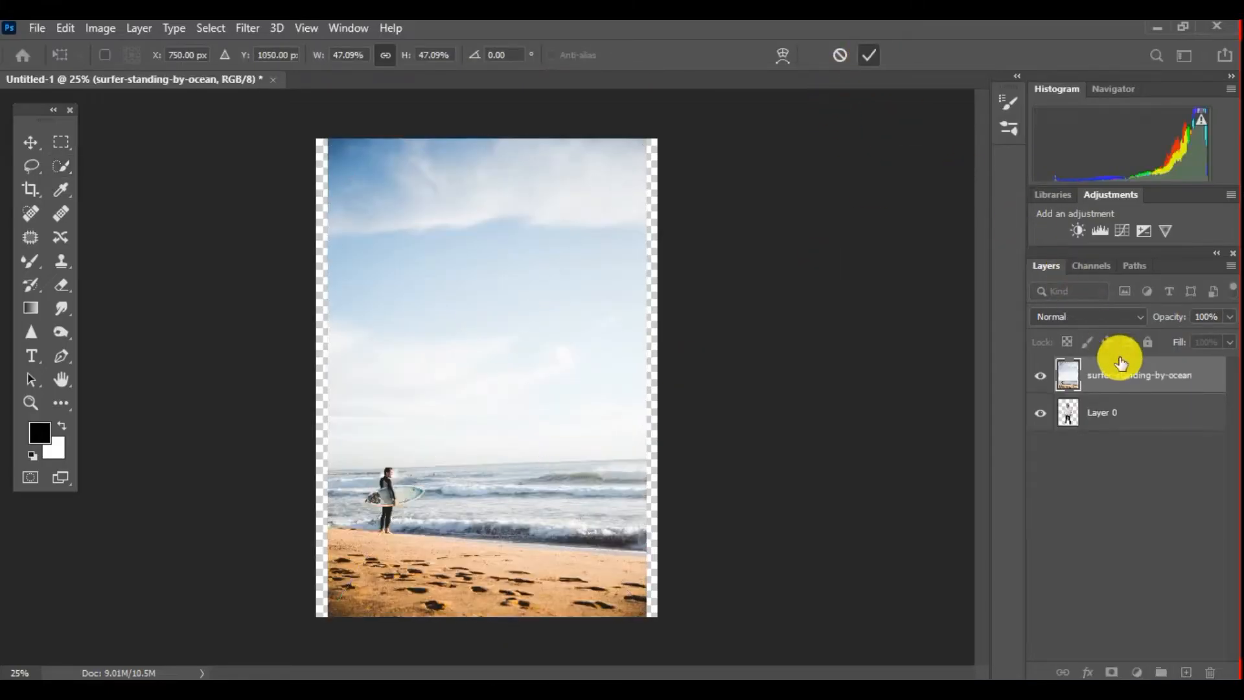
key(w)
drag(1110, 369, 1101, 433)
- Scale the beach photo proportionally to about 60.57% and position it to cover the whole canvas
key(ctrl+t)
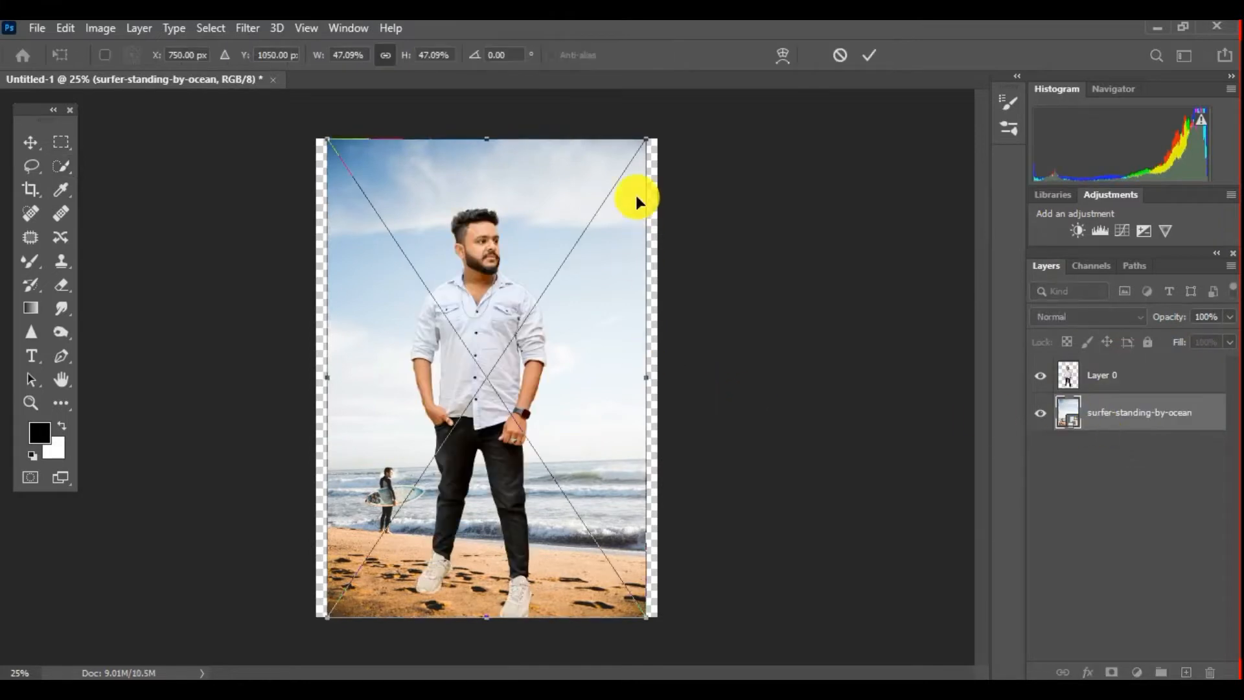
drag(648, 138, 737, 26)
drag(632, 255, 596, 253)
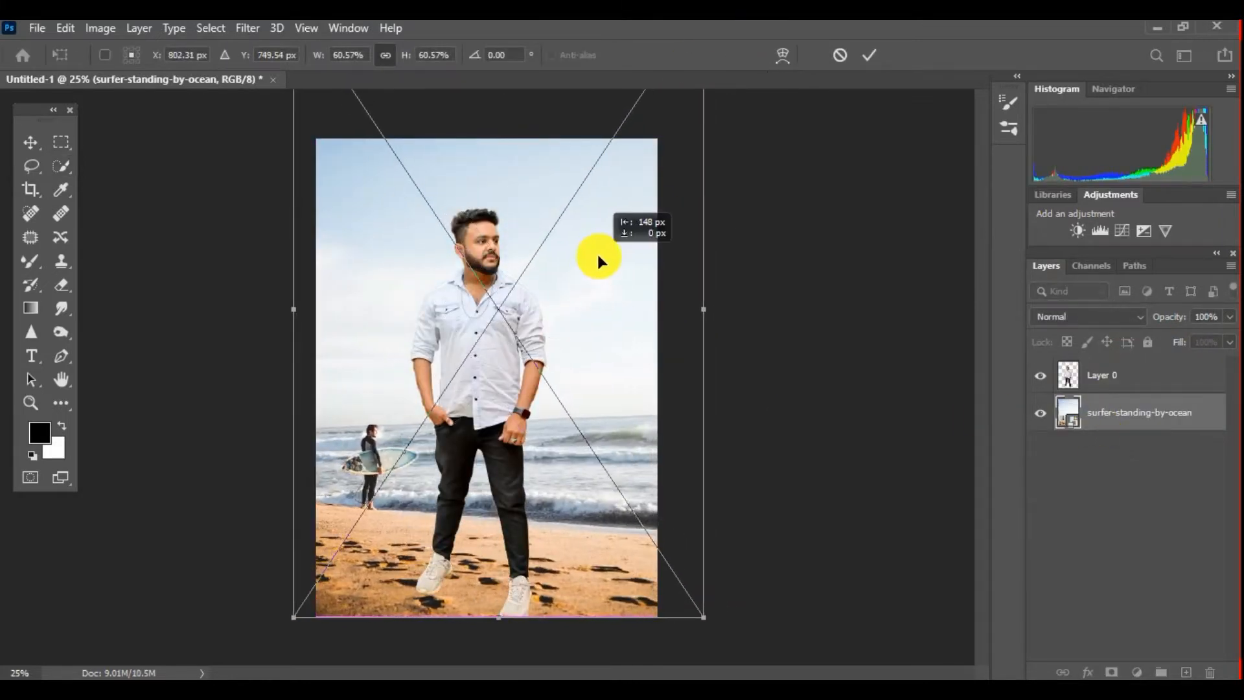
click(869, 53)
- Scale the cut-out man's layer down slightly, keeping his feet at the lower edge of the canvas
click(1109, 374)
key(ctrl+t)
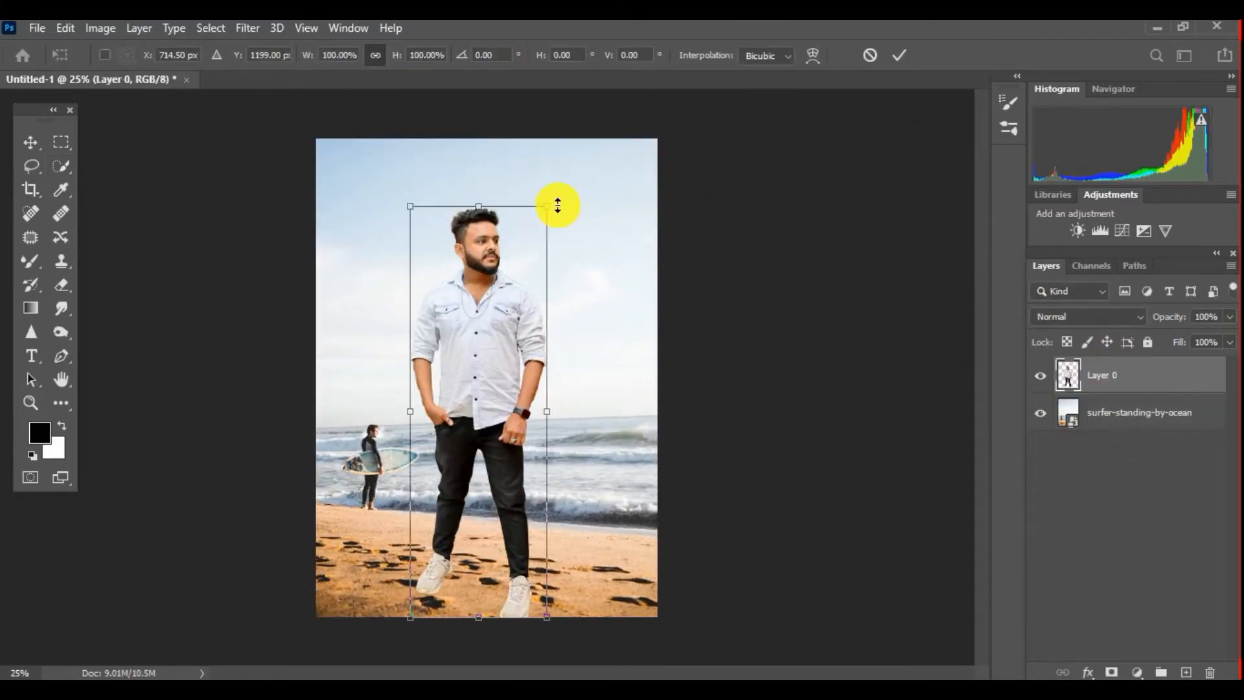
drag(548, 202, 533, 257)
click(869, 55)
key(ctrl+t)
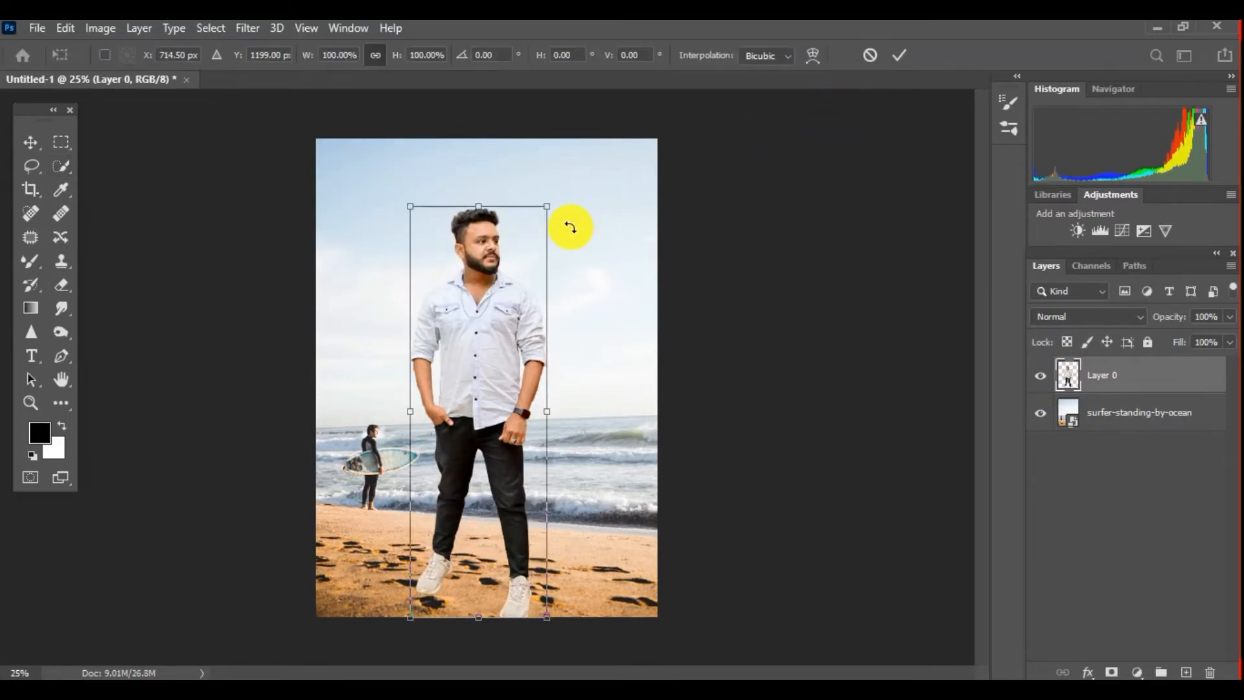
drag(548, 203, 539, 223)
- Enlarge the beach photo to about 96.64% and reposition it so the surfer lies outside the canvas
click(1126, 412)
key(ctrl+t)
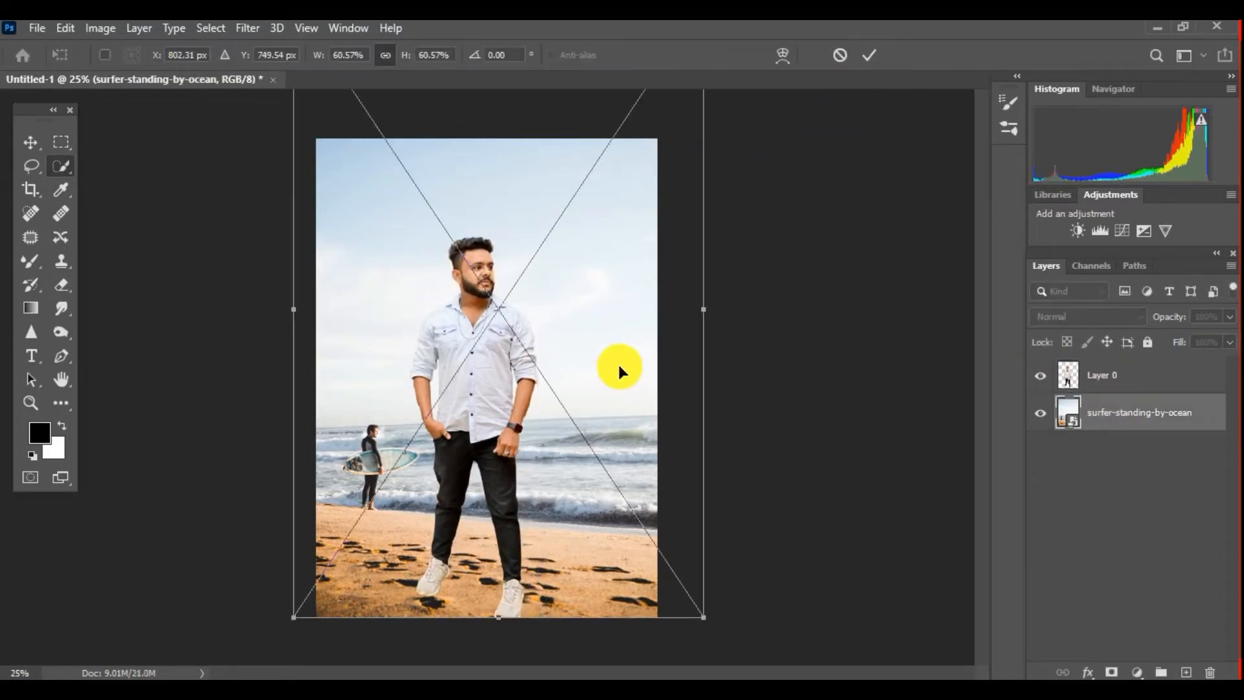
key(ctrl+minus)
drag(631, 537, 767, 661)
drag(633, 382, 560, 293)
key(Return)
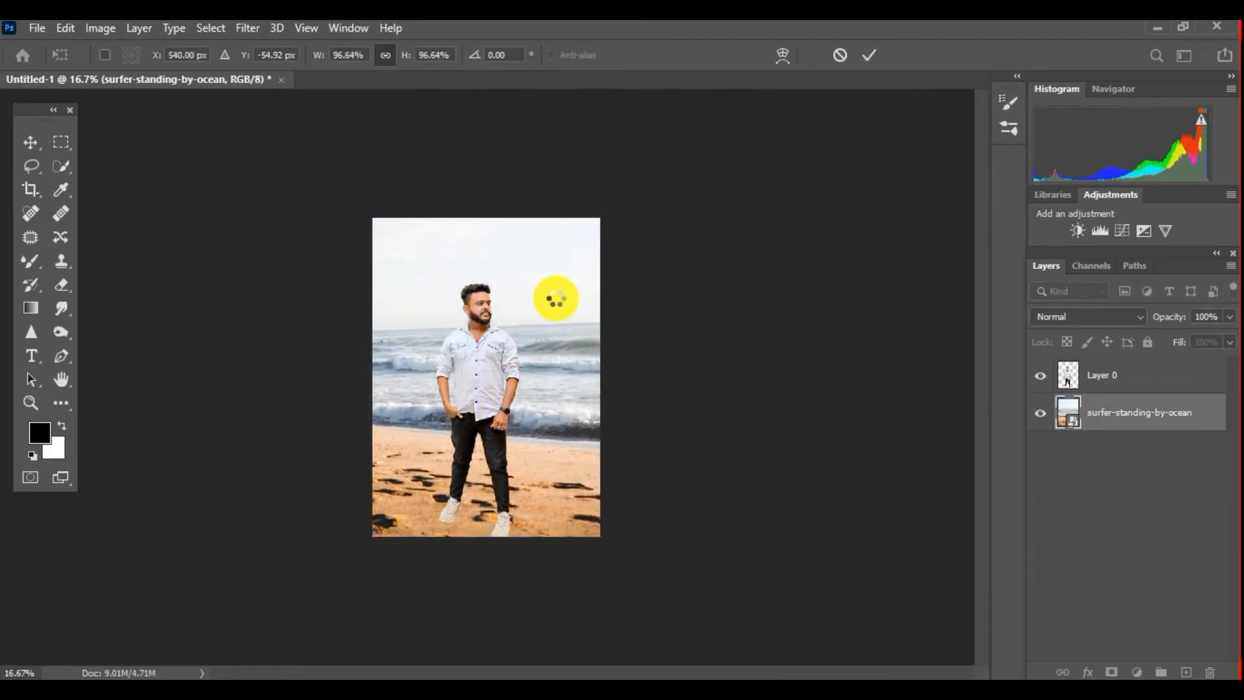
- Rasterize the beach layer and crop away its pixels outside the canvas
key(w)
click(504, 305)
click(31, 260)
click(532, 235)
click(592, 294)
click(30, 190)
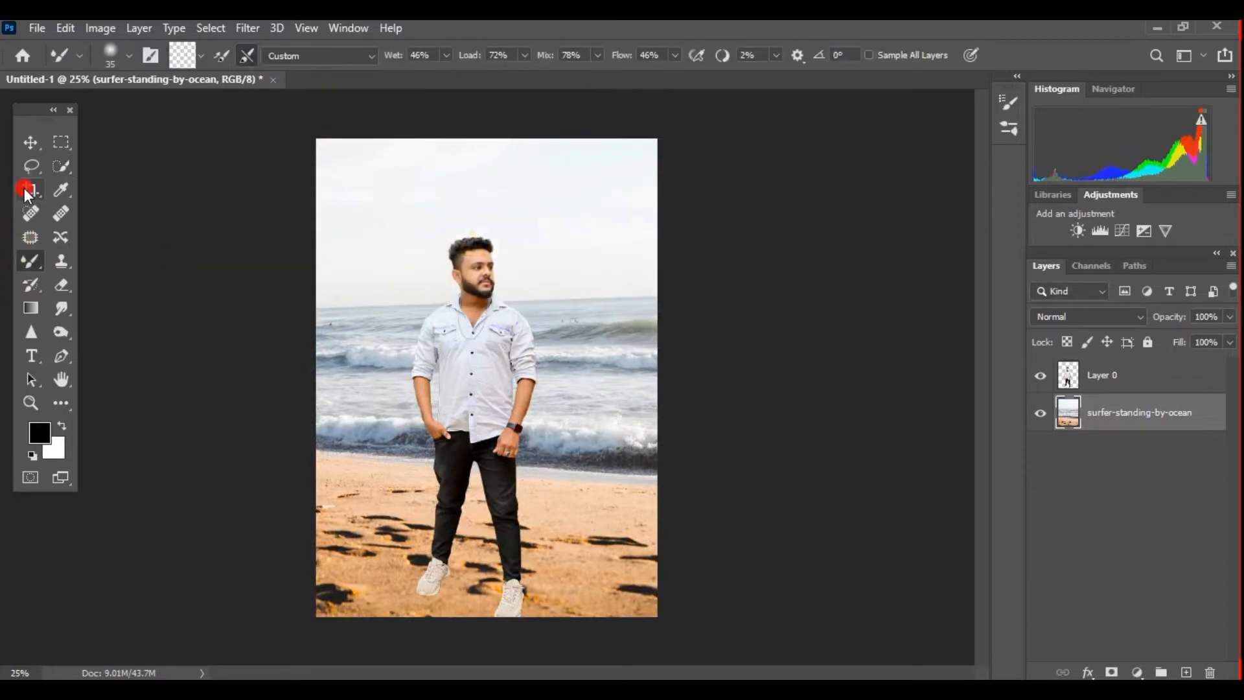
click(390, 238)
key(Return)
- Stretch and shift the beach layer to about 1560 × 2220 px, lowering no edge inside the canvas
ctrl+click(486, 285)
alt+click(489, 271)
ctrl+click(487, 241)
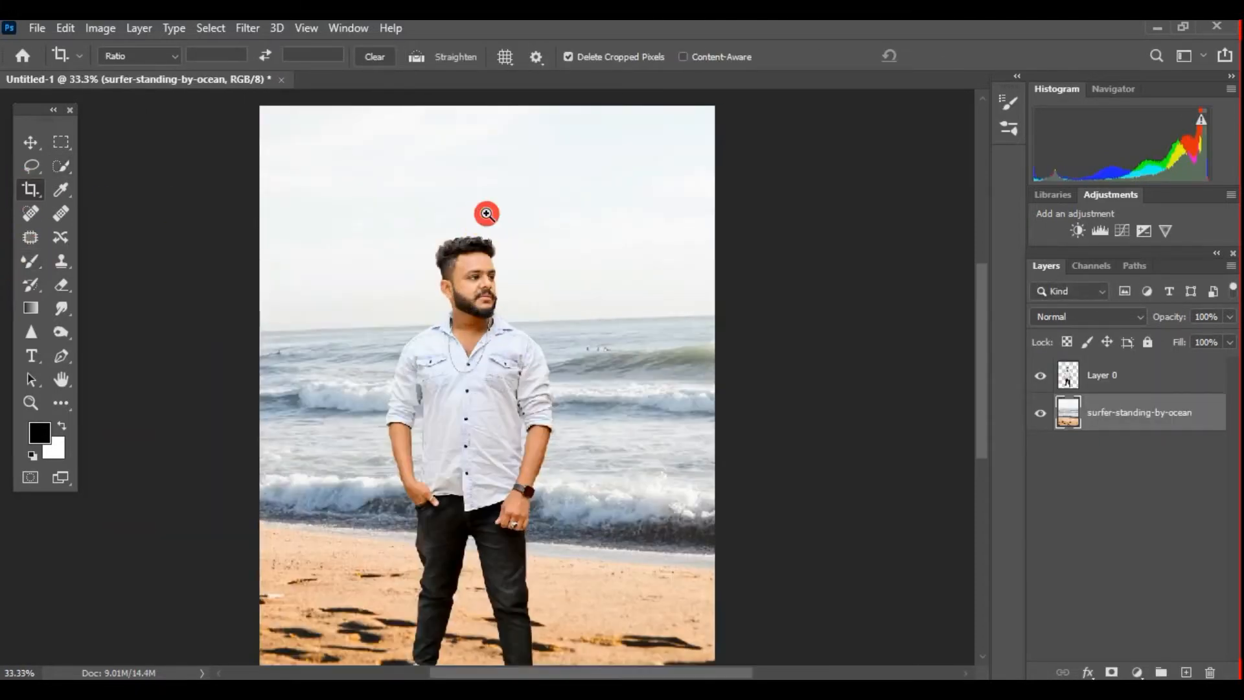
ctrl+click(486, 213)
alt+click(495, 346)
alt+click(495, 346)
alt+click(496, 346)
key(ctrl+t)
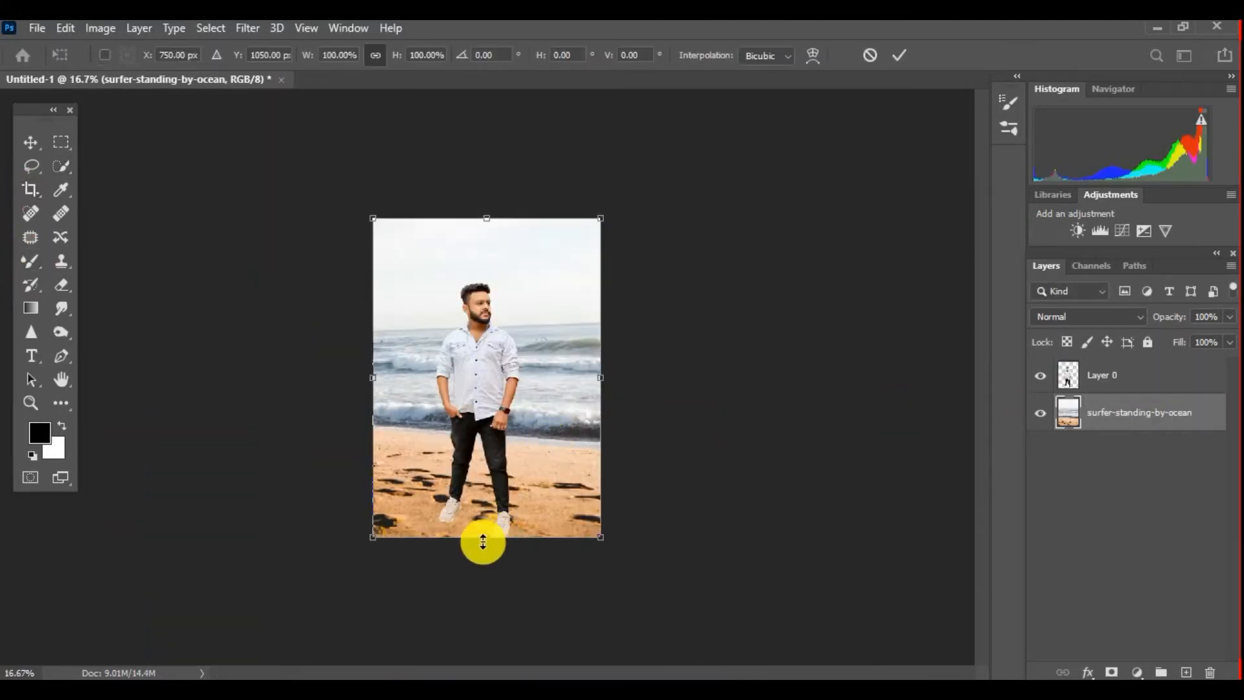
drag(484, 541, 485, 558)
drag(493, 496, 492, 477)
drag(369, 199, 359, 198)
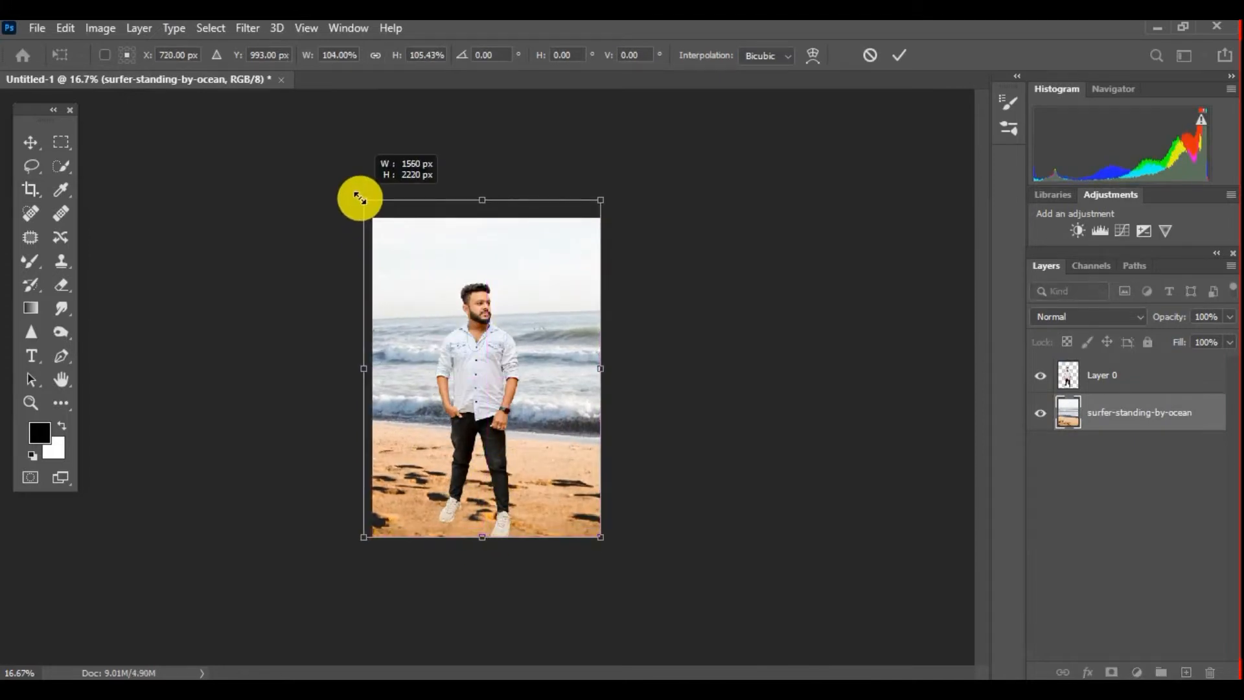
key(Return)
key(Return)
key(Return)
- Smudge the outline of the man's hair on his layer with a soft 45 px brush at 23% strength
ctrl+click(477, 280)
ctrl+click(478, 279)
ctrl+click(480, 224)
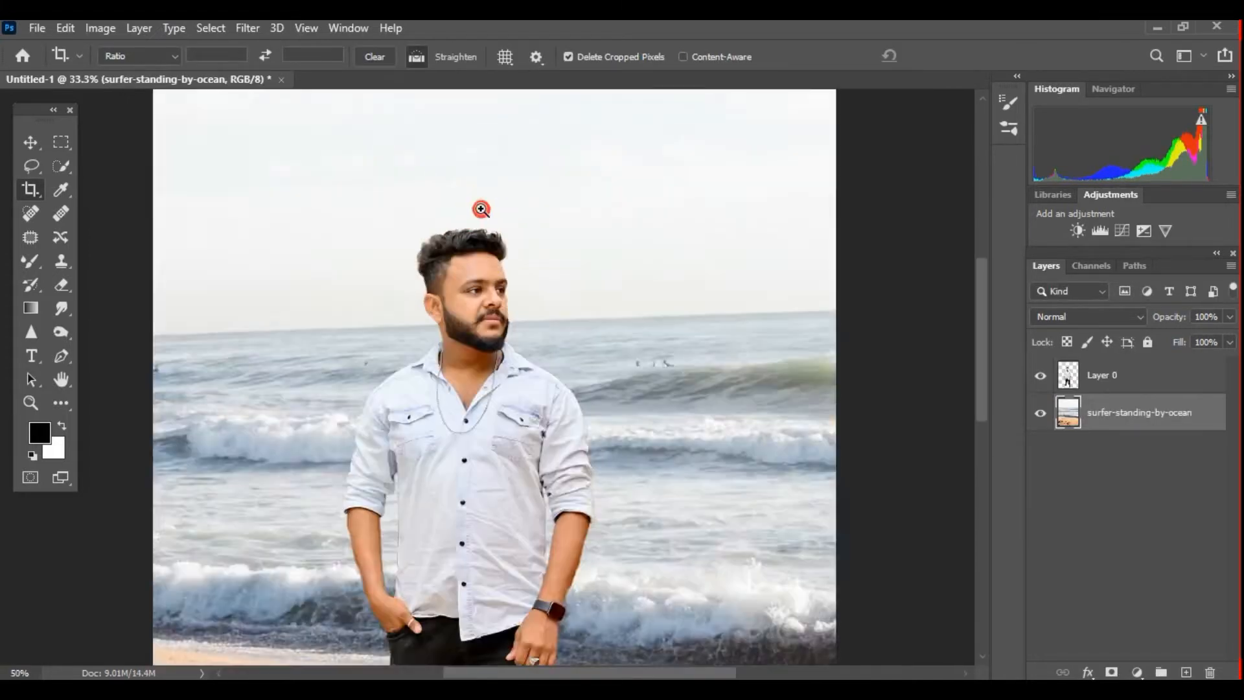
ctrl+click(480, 204)
ctrl+click(480, 204)
ctrl+click(486, 280)
click(1066, 373)
click(59, 307)
key(ctrl+minus)
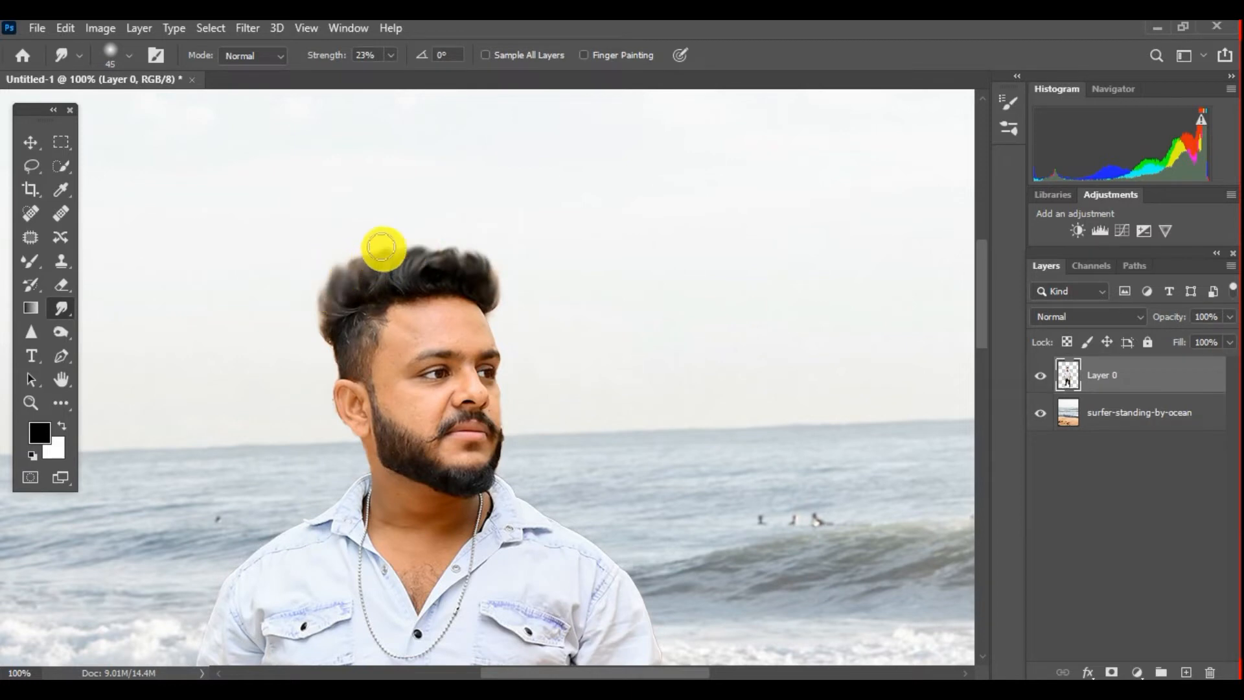
- Create a new empty layer and place it between the man's layer and the beach layer
key(ctrl+minus)
key(ctrl+minus)
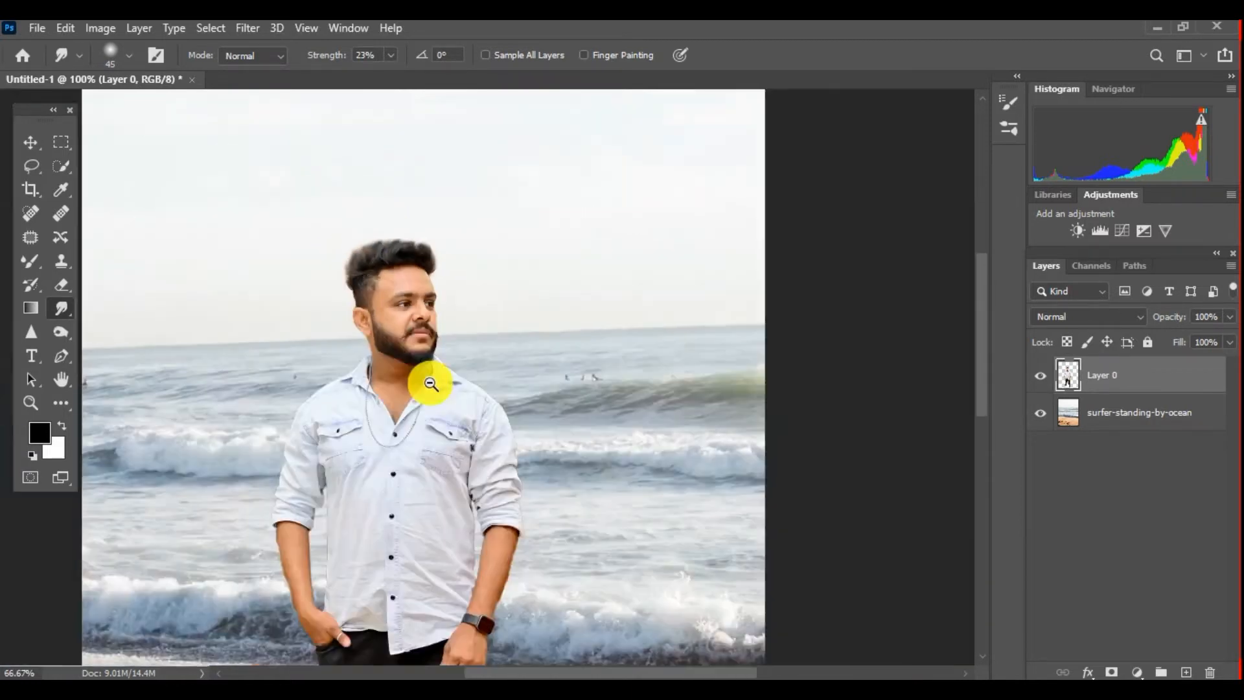
scroll(416, 250, down, 6)
click(373, 396)
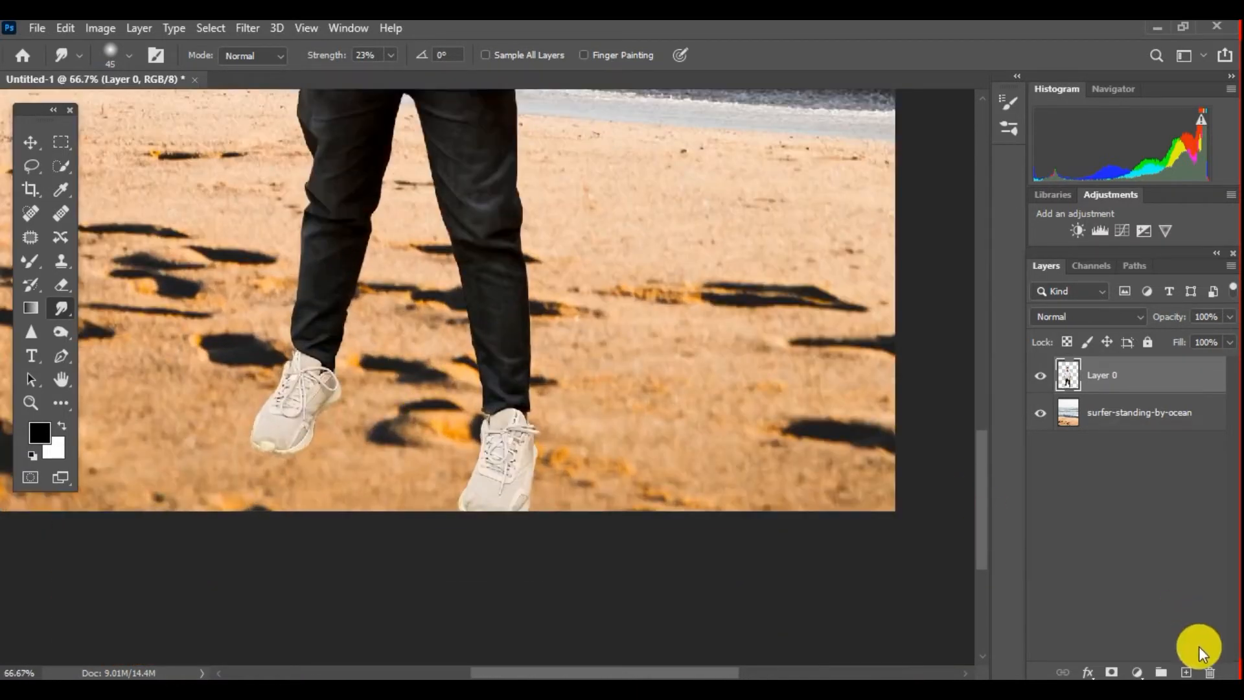
drag(1138, 382, 1134, 431)
- Paint a soft black spot on the new layer and flatten it into a contact shadow under the man's raised rear shoe
click(31, 261)
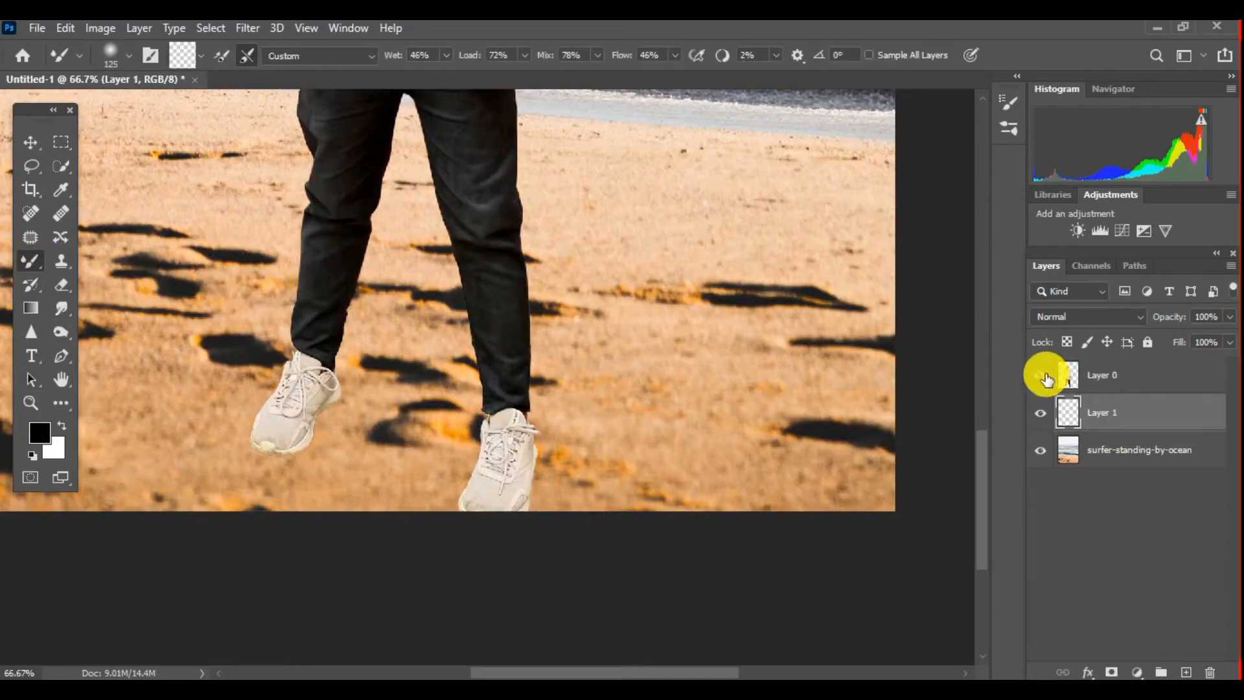
right_click(31, 261)
click(77, 261)
drag(214, 266, 250, 333)
key(ctrl+t)
mouse_move(224, 342)
mouse_down()
mouse_move(313, 447)
mouse_move(378, 401)
mouse_up()
scroll(312, 448, up, 1)
mouse_move(336, 414)
mouse_down()
mouse_move(334, 425)
mouse_move(359, 414)
mouse_up()
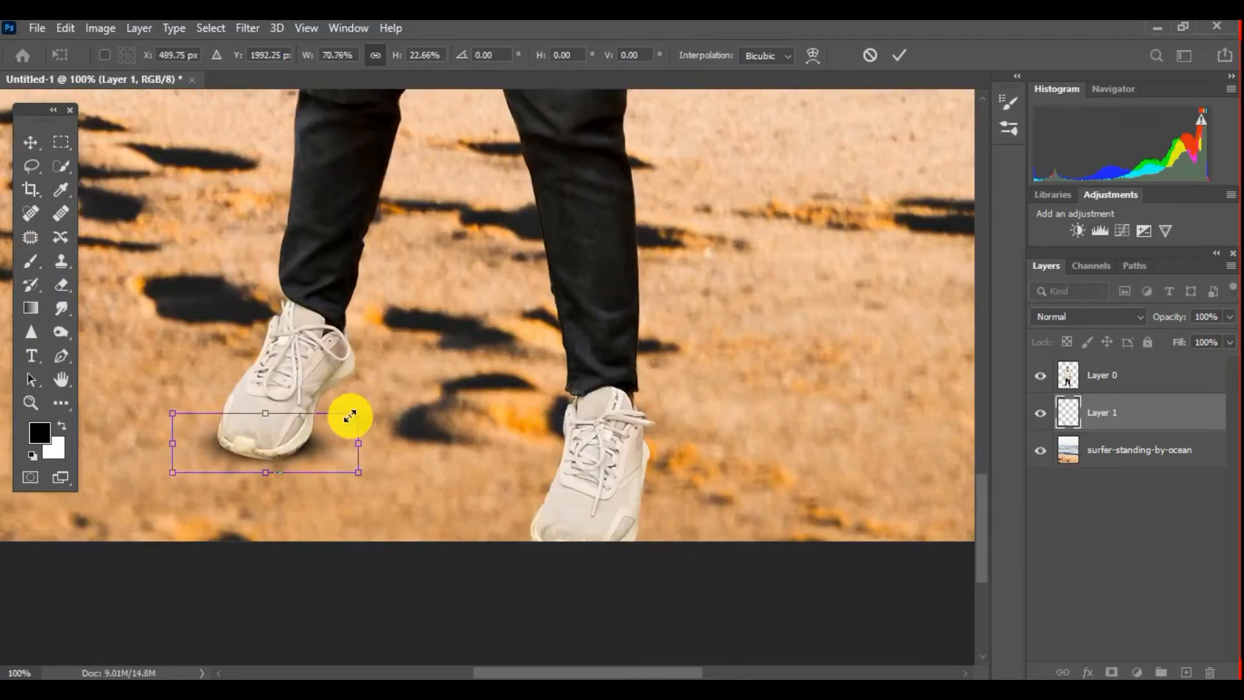
key(Return)
- Duplicate the contact shadow towards the shoe's heel and merge the two shadow layers
drag(293, 442, 358, 401)
scroll(375, 345, down, 3)
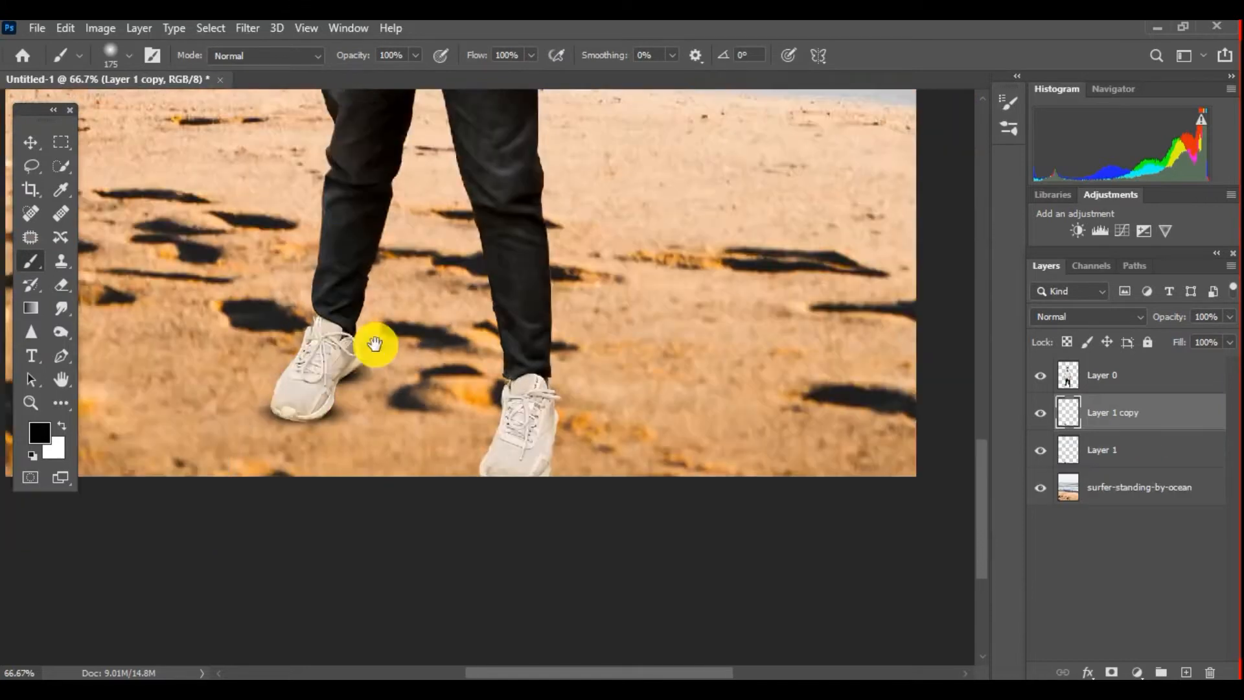
scroll(423, 322, down, 1)
ctrl+click(1125, 449)
right_click(1126, 448)
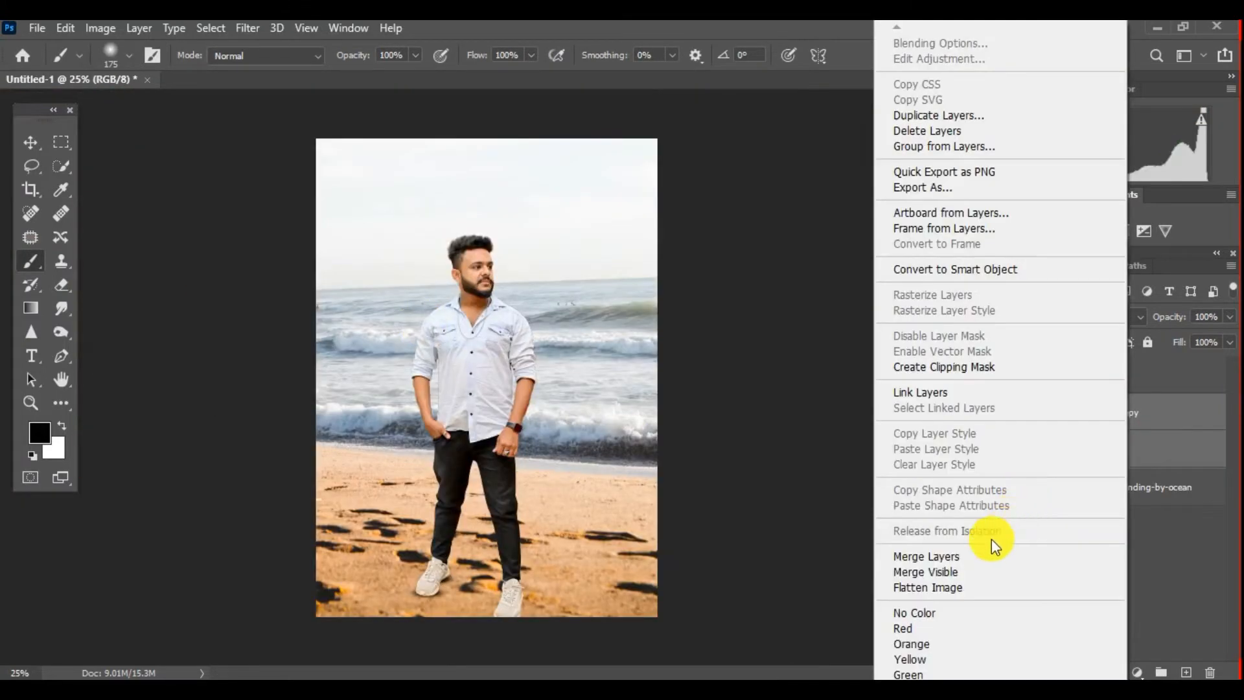
click(971, 556)
- Duplicate the man's layer as Layer 0 copy
click(1143, 383)
right_click(1144, 382)
click(955, 114)
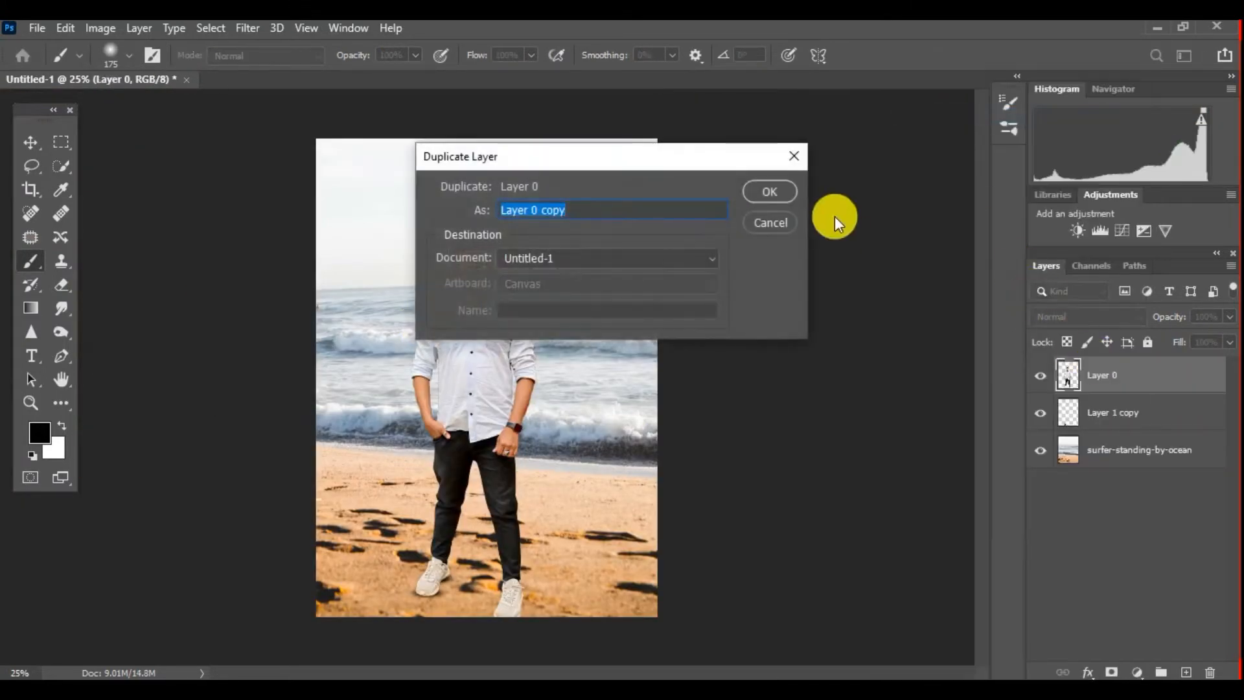
key(Return)
- Load the outline of the man on the lower Layer 0 as a selection and enlarge the brush to 900 px
click(1098, 410)
ctrl+click(1064, 412)
right_click(43, 266)
click(91, 249)
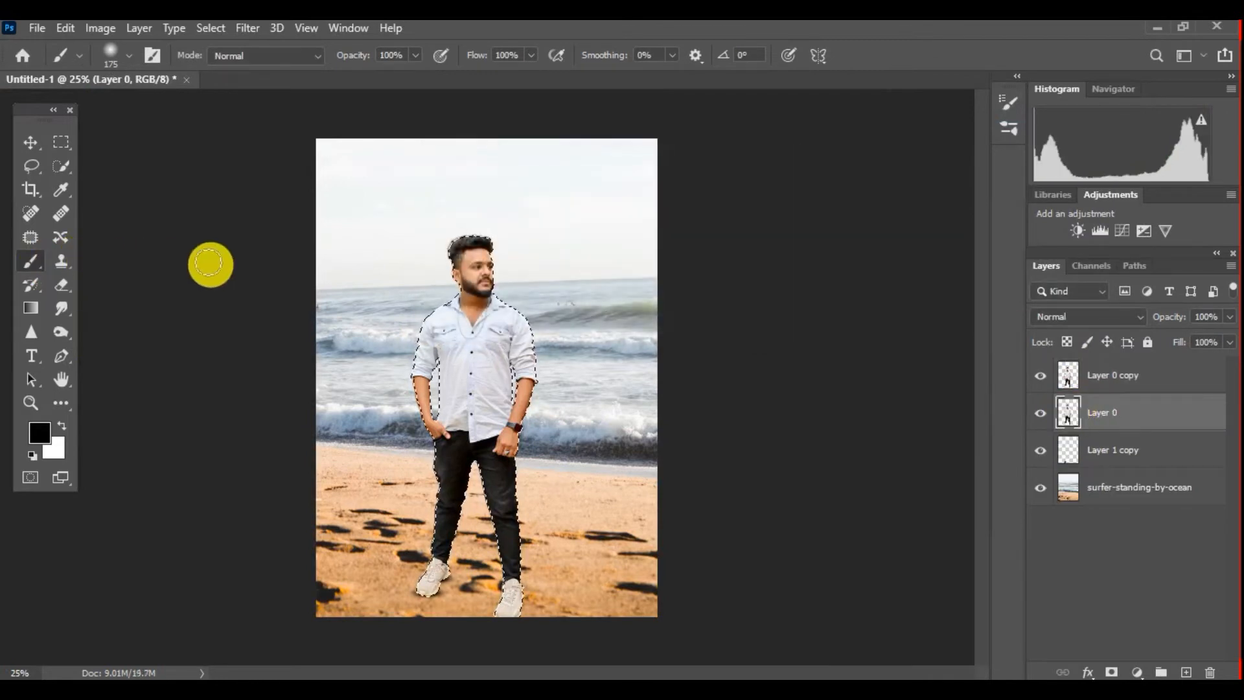
key(bracketright)
key(bracketright)
key(bracketright)
key(bracketright)
key(bracketright)
key(bracketright)
key(bracketright)
key(bracketright)
key(bracketright)
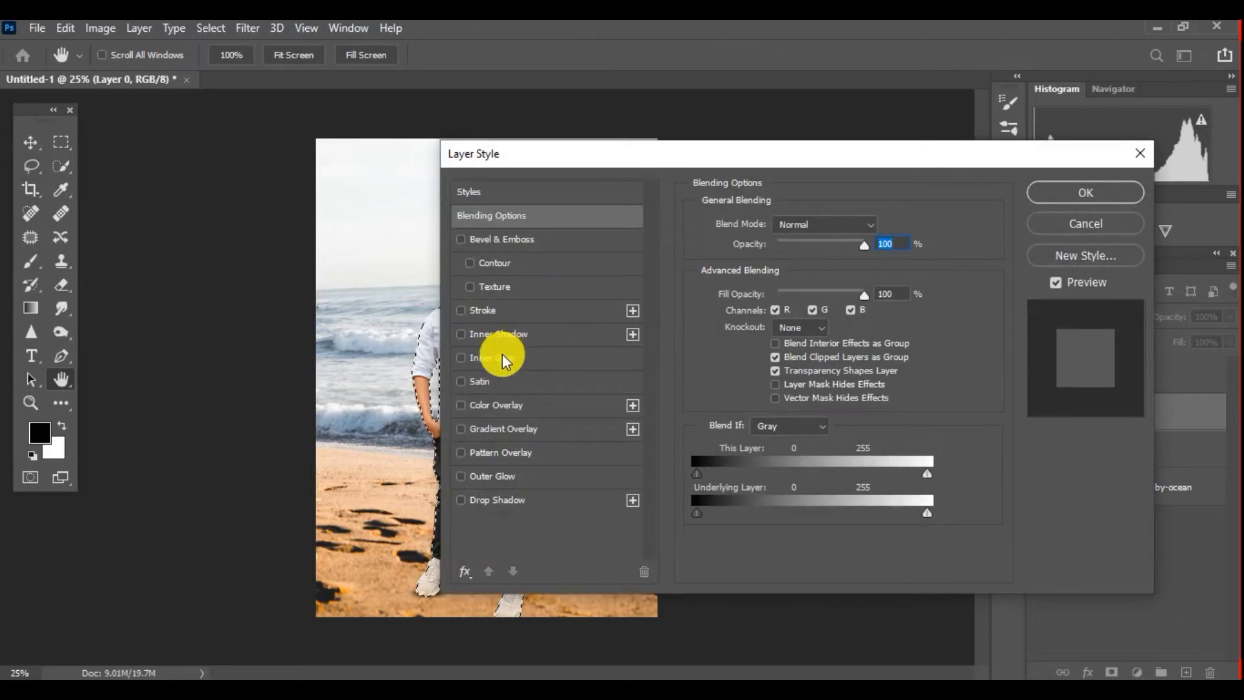
- Apply a black (#000000) Color Overlay to Layer 0 and check it by toggling the visibility of Layer 0 copy
click(496, 405)
click(882, 232)
click(944, 487)
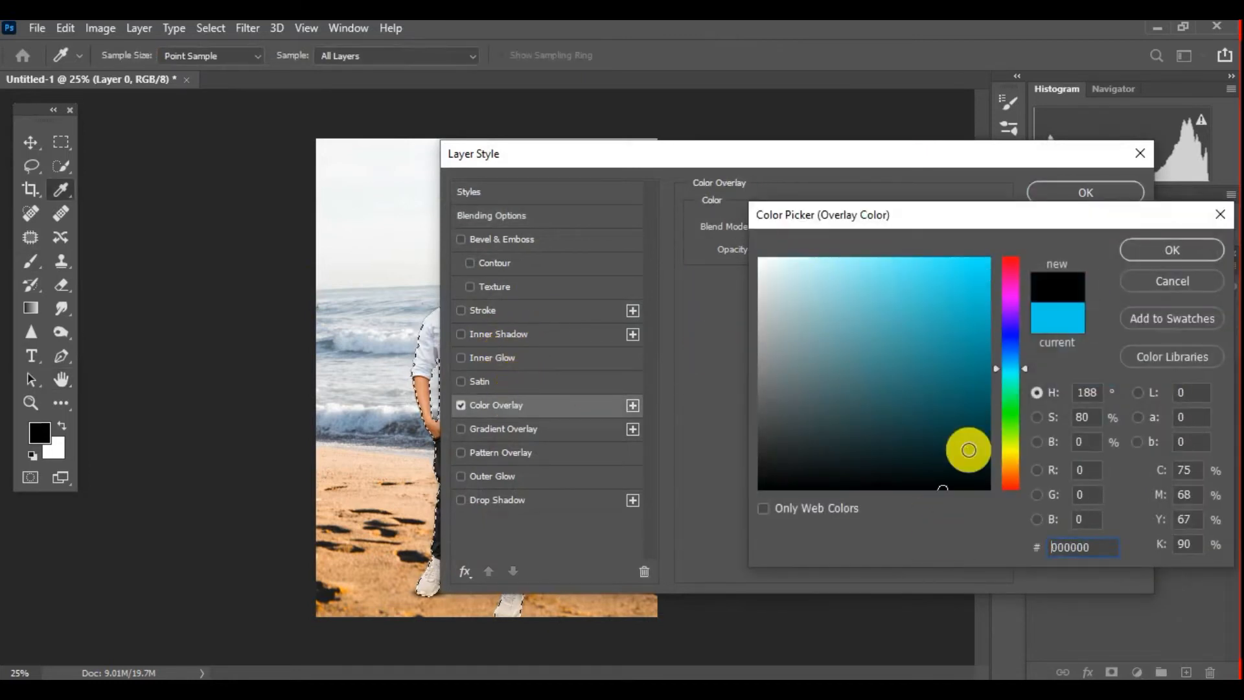
click(1172, 250)
click(1079, 197)
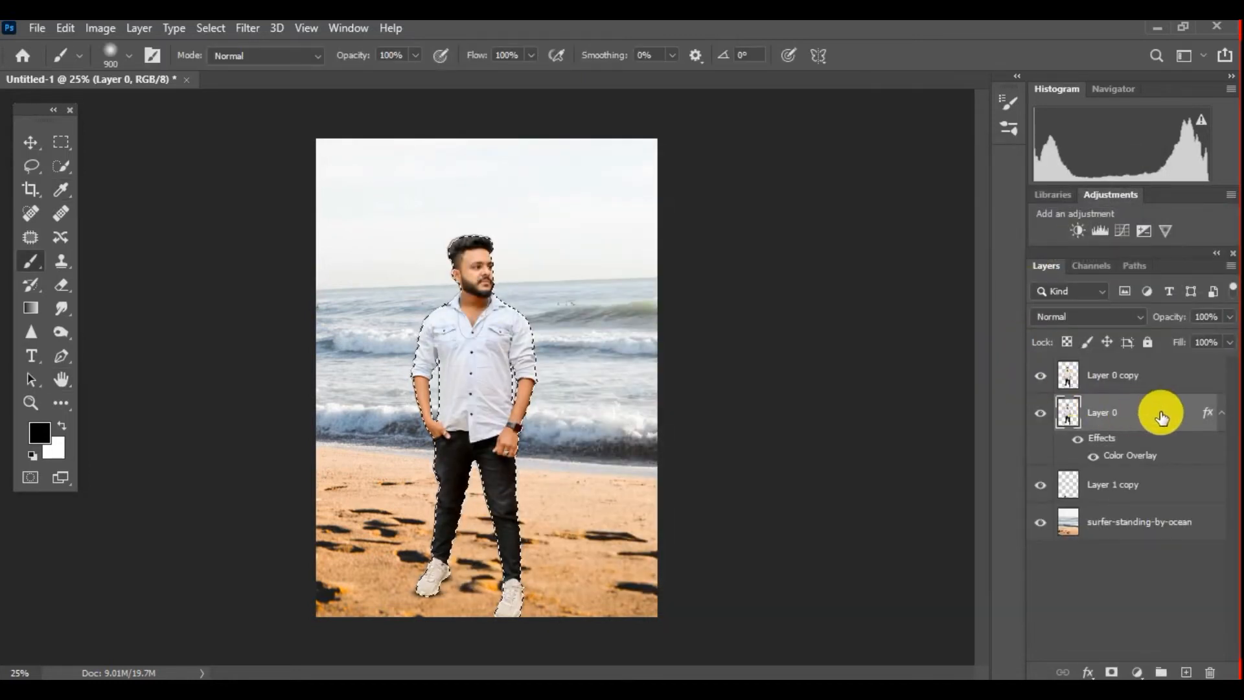
click(1040, 377)
click(1040, 376)
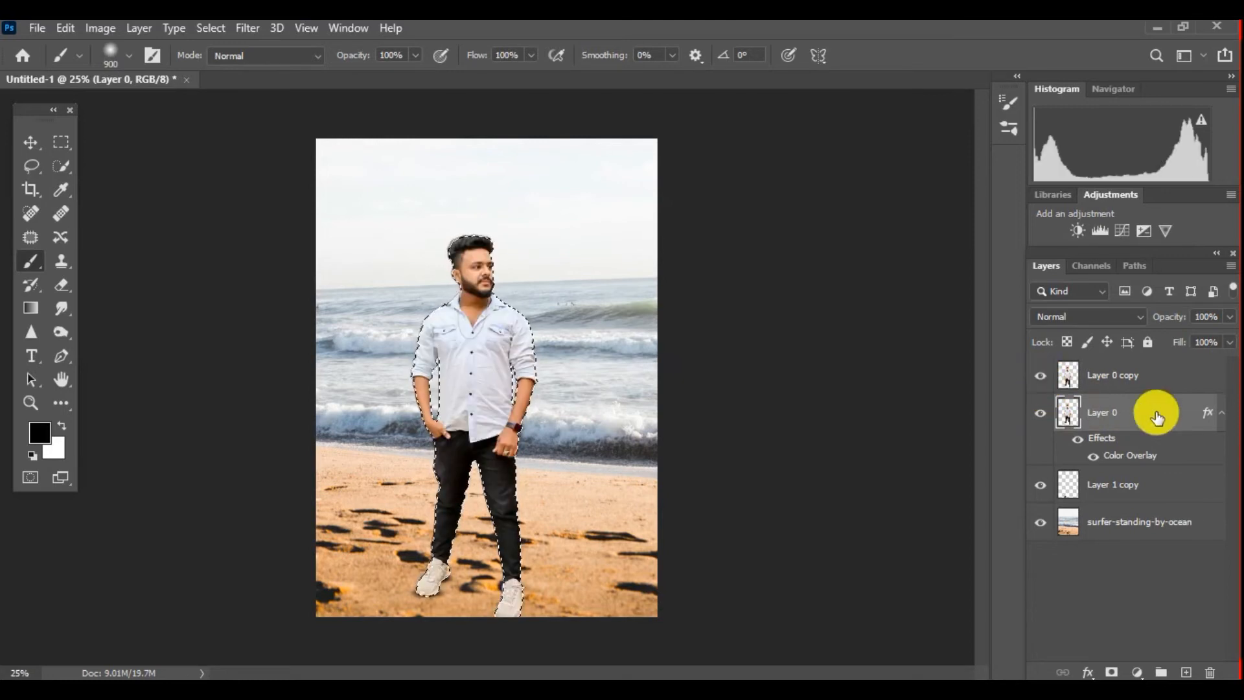
- Flatten and skew the black figure into a slanted ground shadow from the feet, about 18.61% high with a -52.60° skew
key(ctrl+t)
drag(473, 228, 573, 539)
click(539, 476)
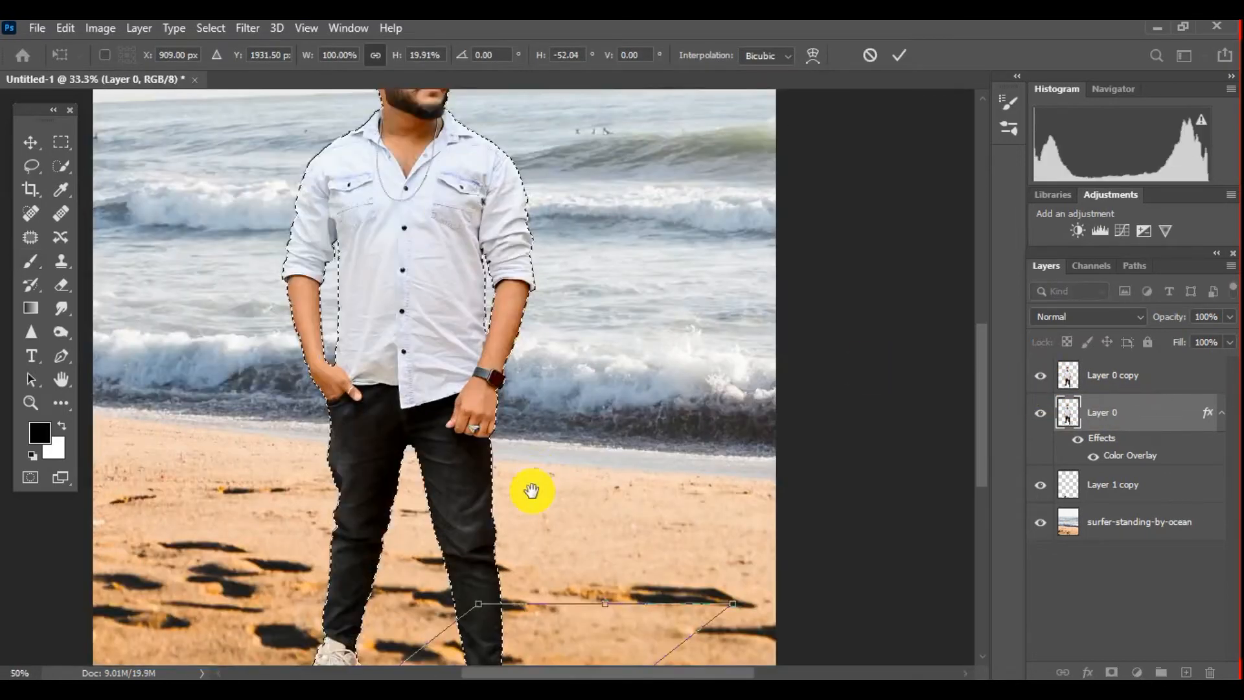
scroll(512, 453, down, 5)
drag(307, 608, 314, 568)
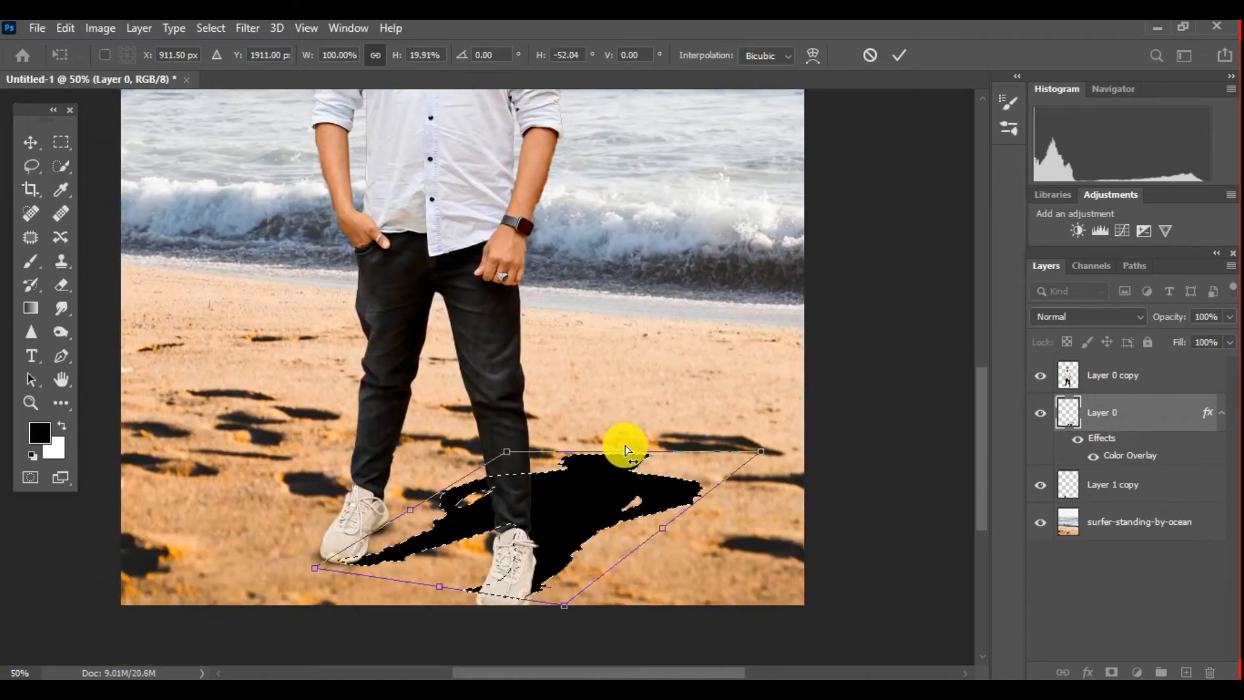
drag(624, 452, 617, 460)
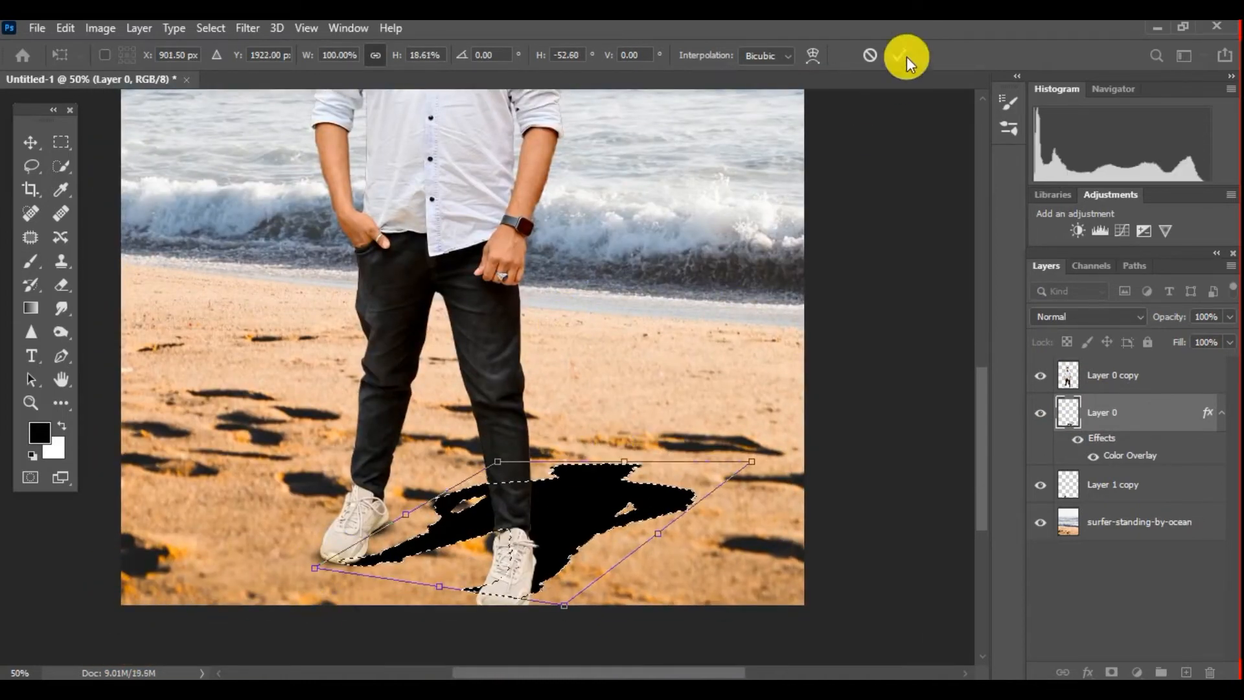
click(899, 55)
- Reduce the ground shadow layer's fill to 64% and clear the selection
key(b)
click(1227, 344)
drag(1223, 362, 1198, 364)
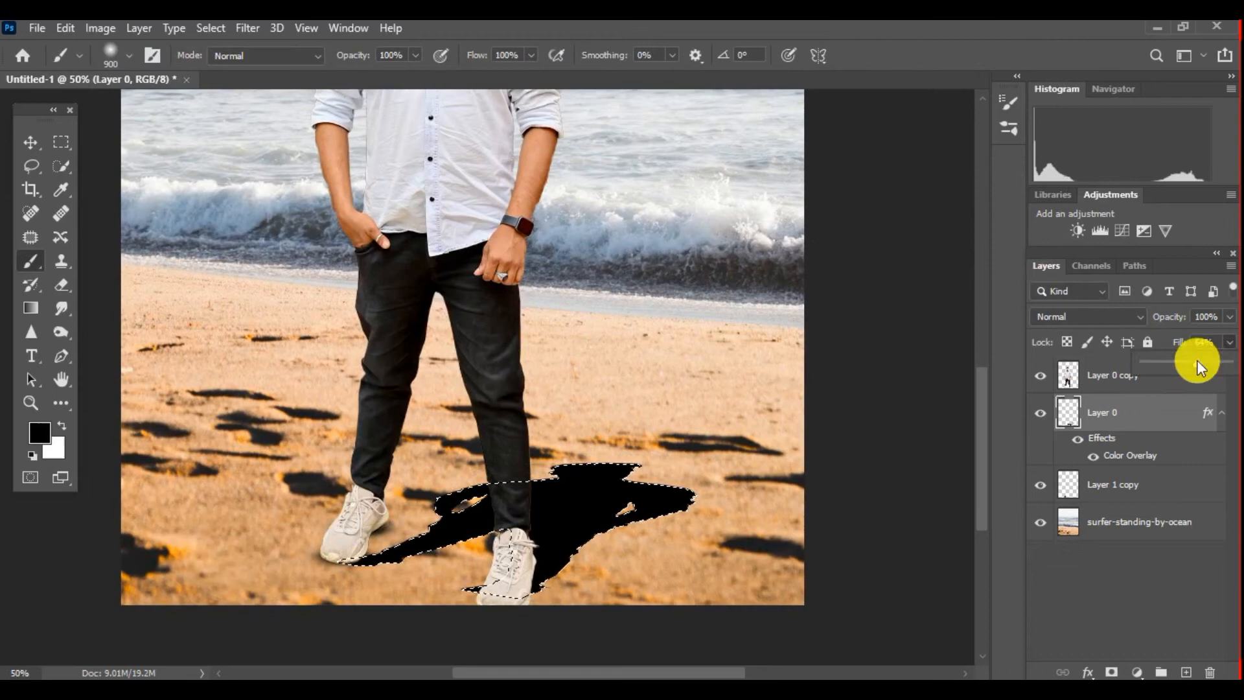
click(61, 169)
right_click(281, 179)
click(289, 186)
alt+click(560, 305)
alt+click(560, 304)
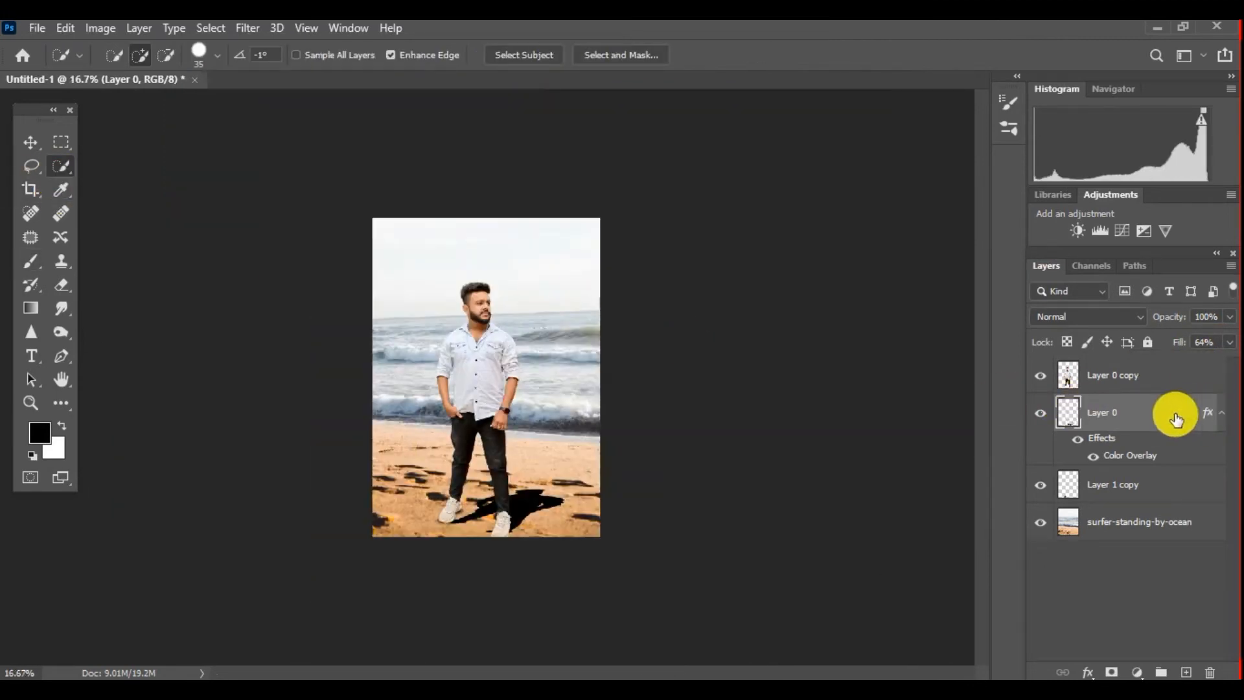
- Lower the opacity of the ground shadow's Color Overlay to 48% and confirm the layer style
double_click(1153, 416)
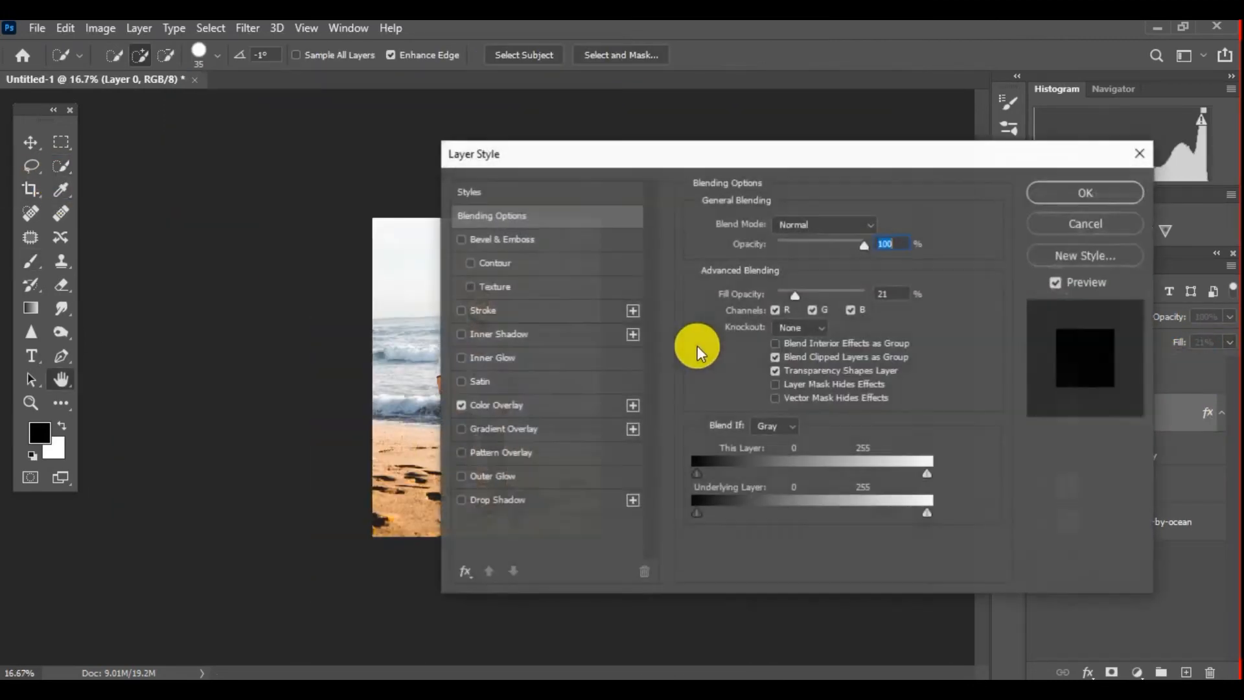
drag(782, 155, 989, 164)
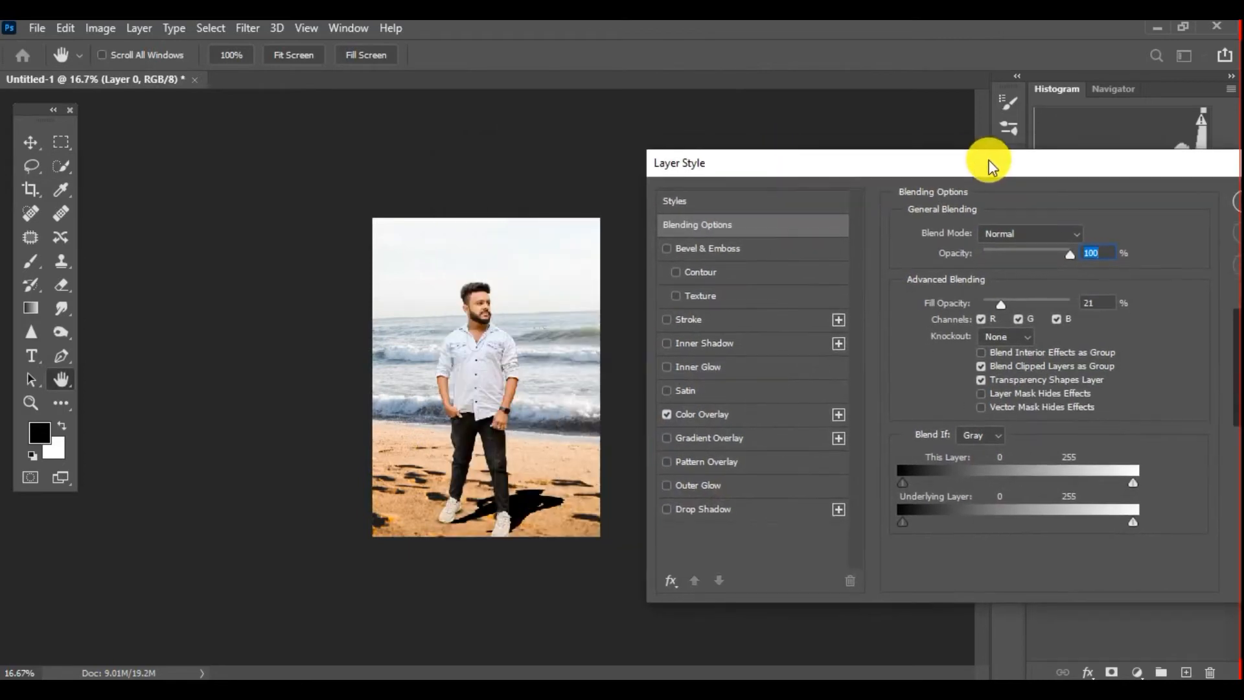
click(686, 413)
drag(1036, 264, 1008, 263)
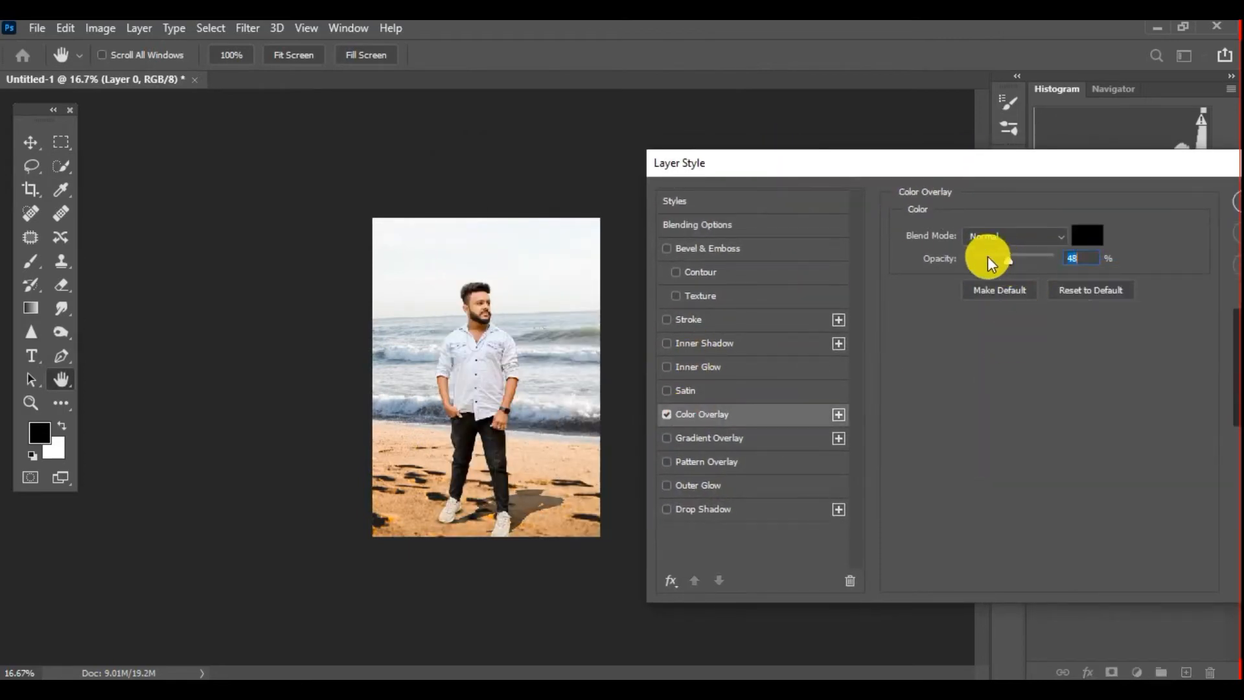
drag(965, 171, 918, 173)
click(1224, 200)
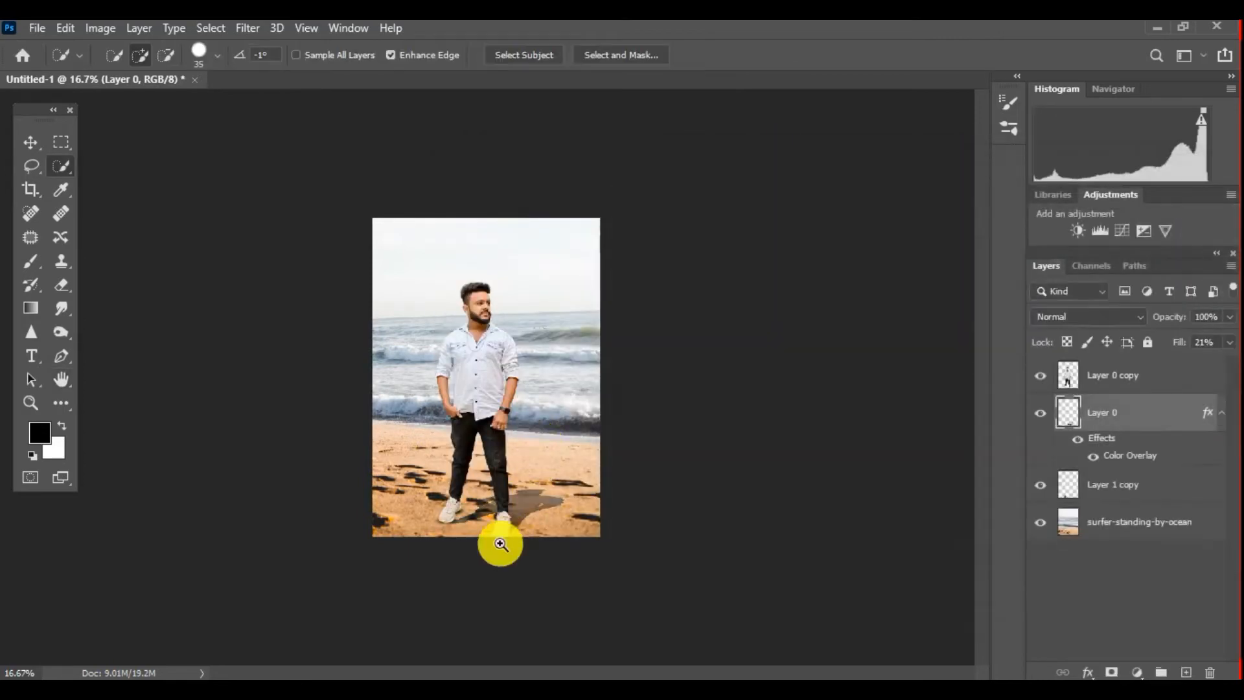
- Examine the composite closely around the man's feet, ground shadow, face and shirt
scroll(498, 543, up, 3)
drag(494, 550, 520, 372)
scroll(523, 362, down, 1)
alt+click(523, 362)
ctrl+click(474, 261)
ctrl+click(475, 260)
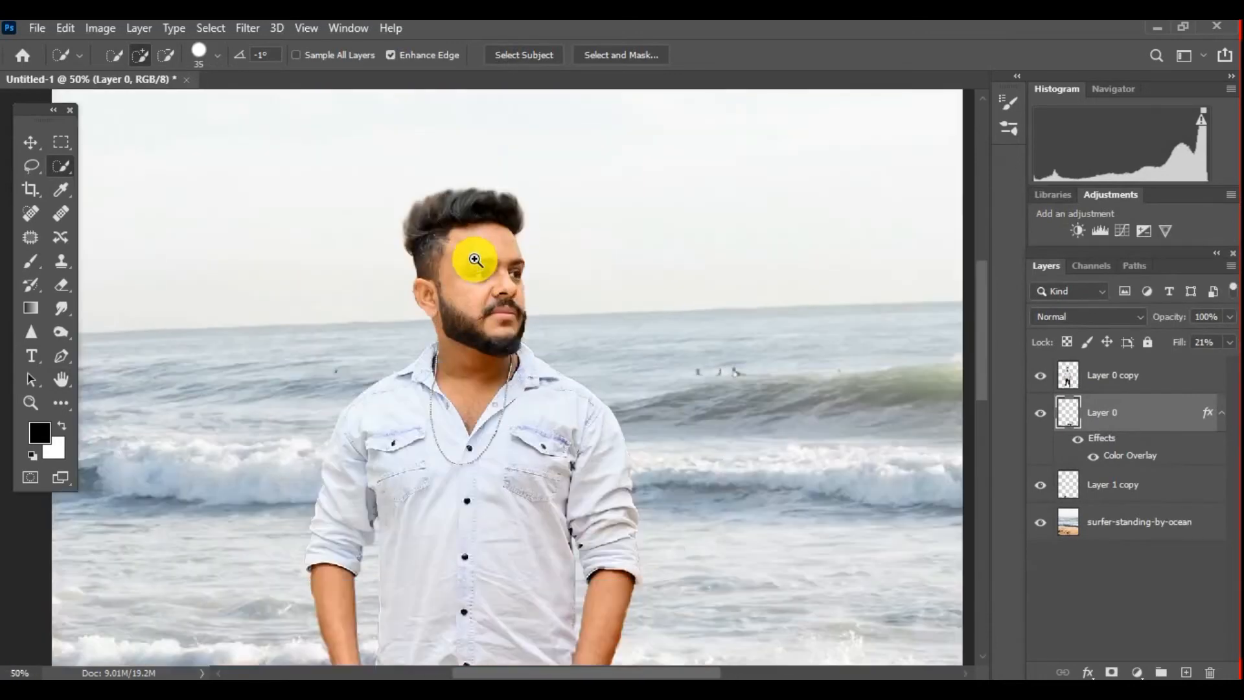
alt+click(475, 254)
alt+click(474, 254)
- Merge the man, ground shadow, Layer 1 copy and ocean background layers into a single layer
ctrl+click(1123, 486)
ctrl+click(1122, 516)
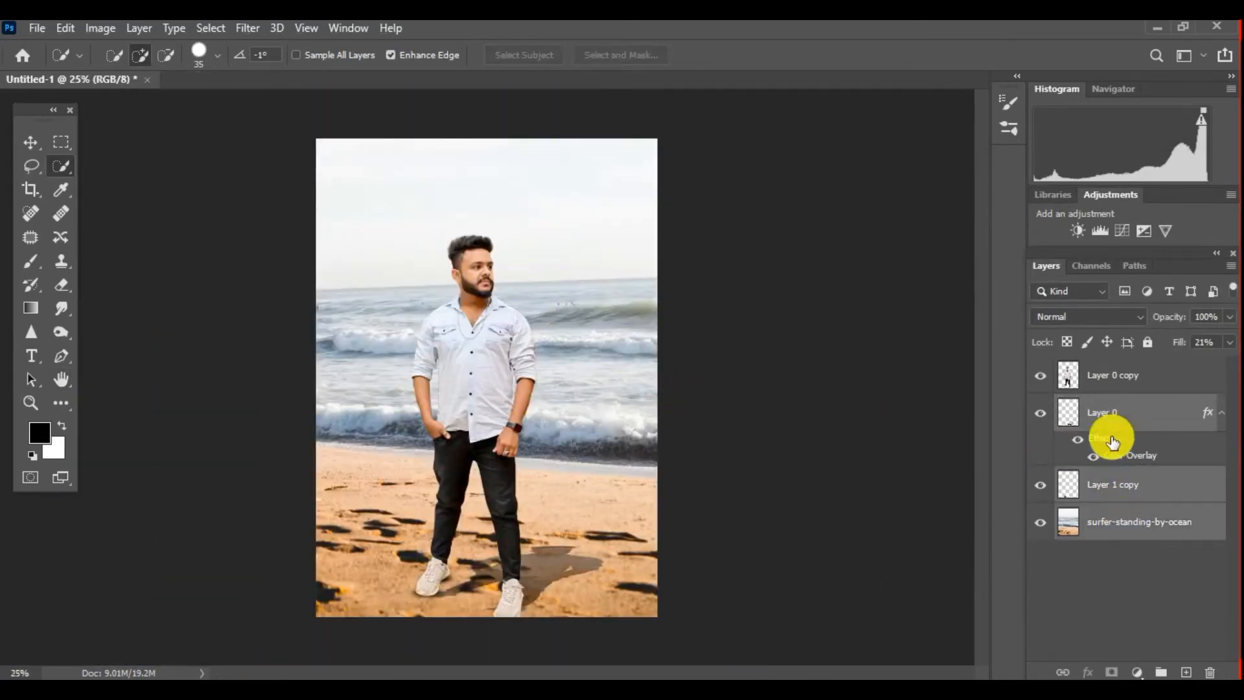
ctrl+click(1111, 373)
right_click(1110, 530)
click(924, 555)
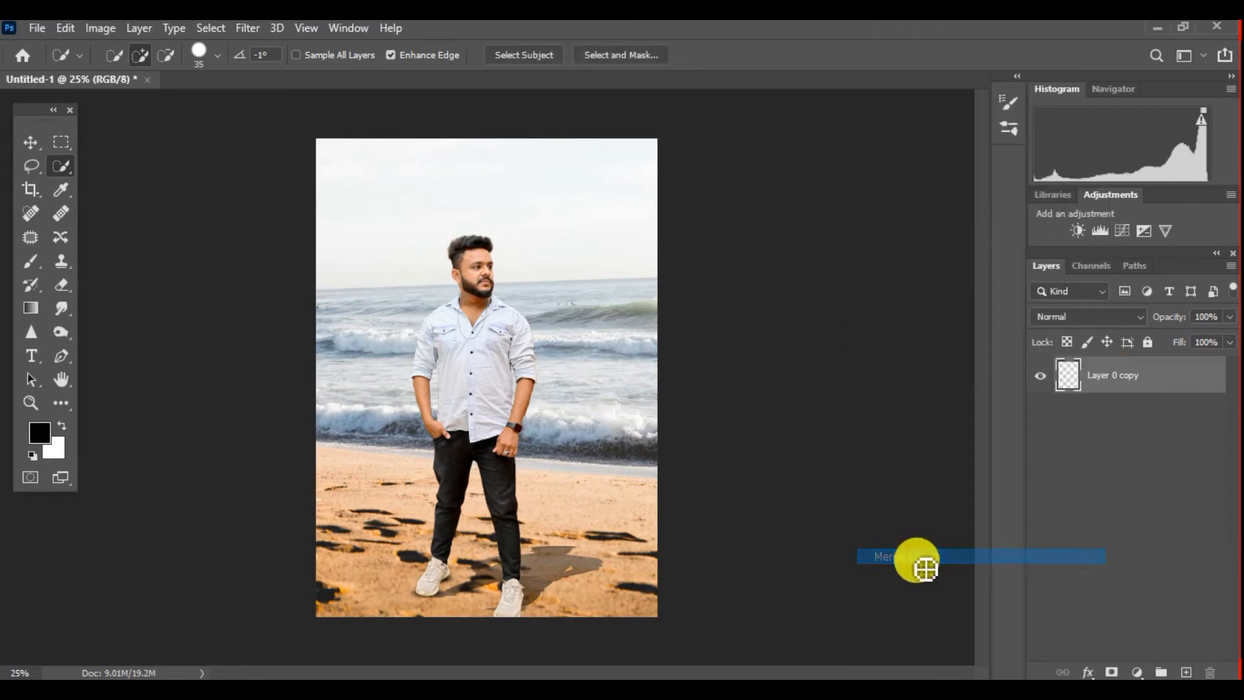
- Open the Camera Raw filter and cool the temperature slightly, with Tint -4, Highlights +13, Whites +9 and Blacks -11
click(29, 190)
click(248, 27)
click(278, 134)
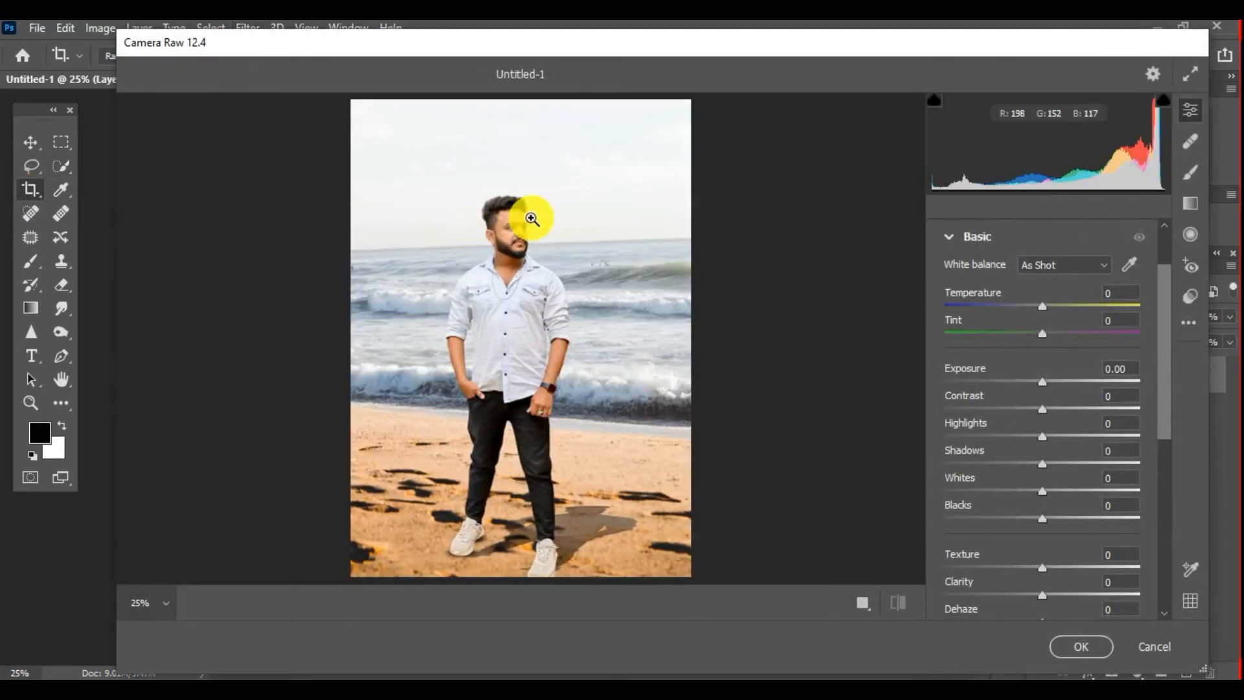
click(531, 220)
click(652, 274)
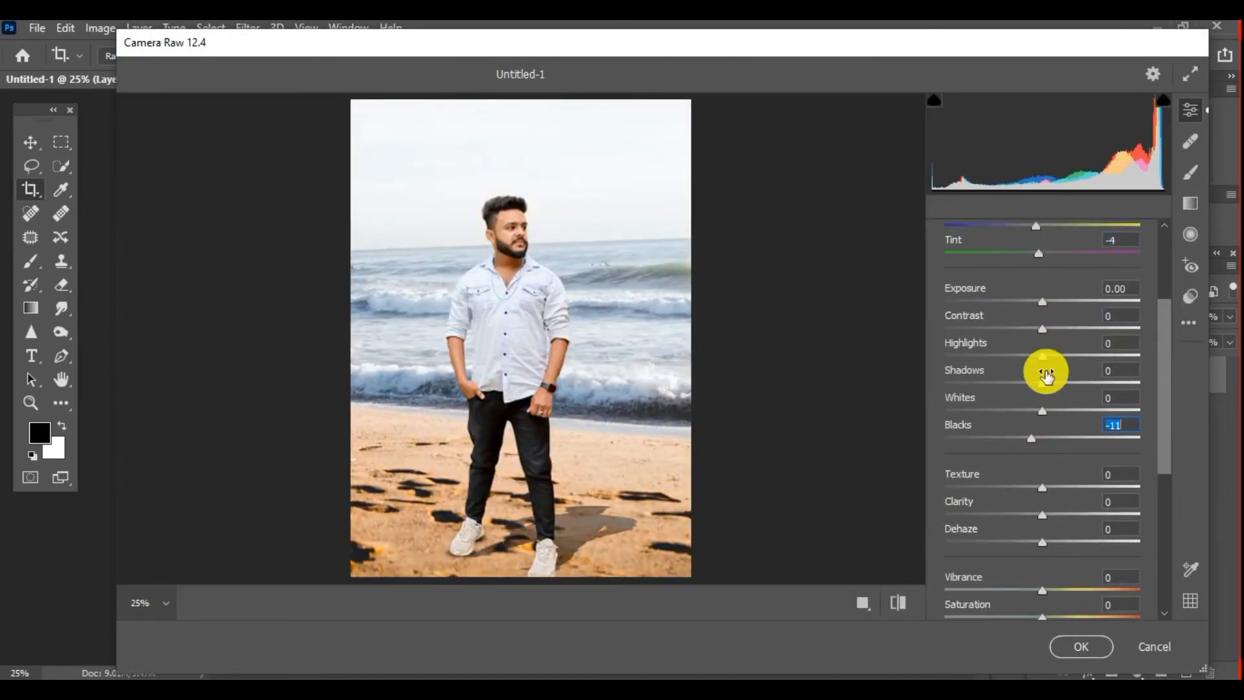
drag(1042, 410, 1049, 411)
scroll(1158, 371, down, 3)
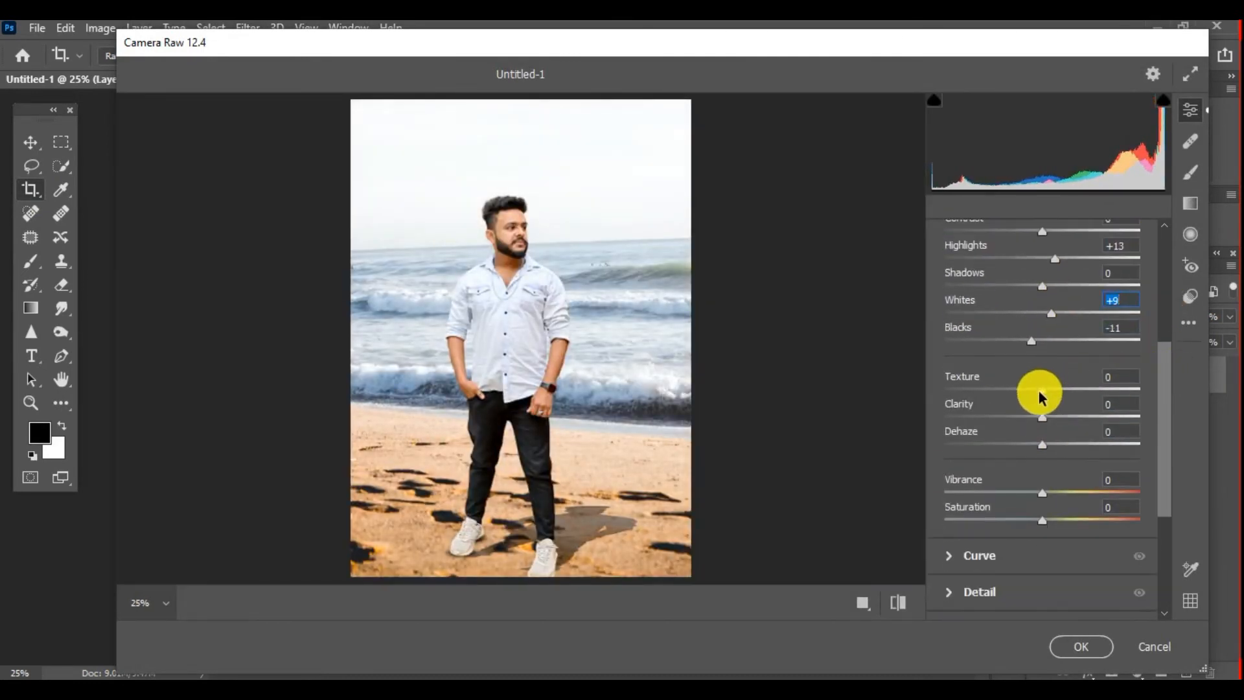
- Set the Color Mixer's Blues hue to -9 and Oranges luminance to +13, and apply the Camera Raw filter
scroll(1152, 356, down, 6)
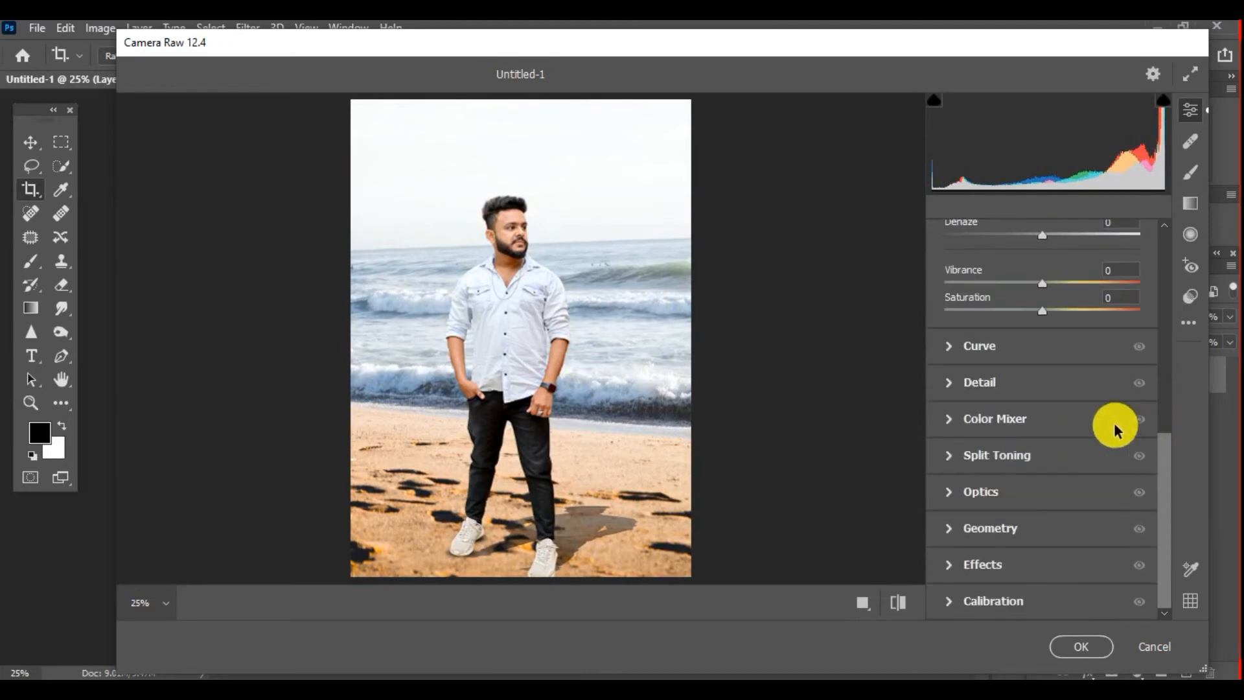
click(1110, 419)
click(1003, 331)
drag(1042, 482, 1026, 508)
click(952, 330)
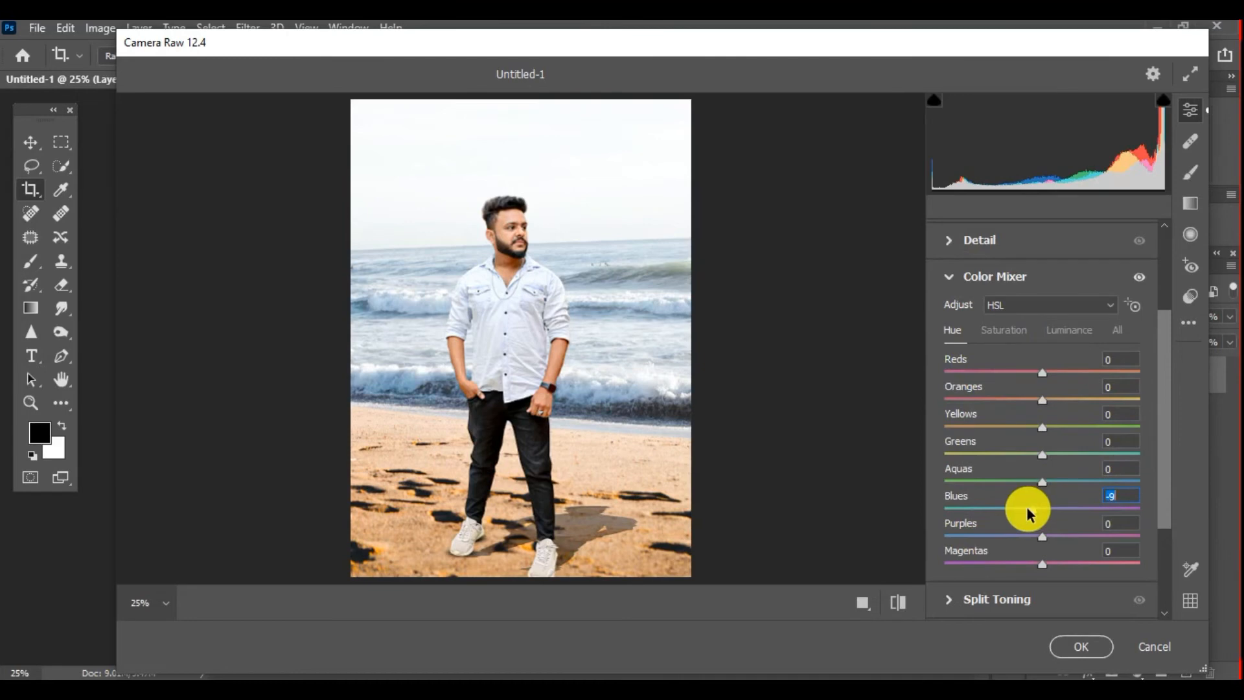
click(500, 243)
click(1063, 330)
drag(1041, 400, 1055, 399)
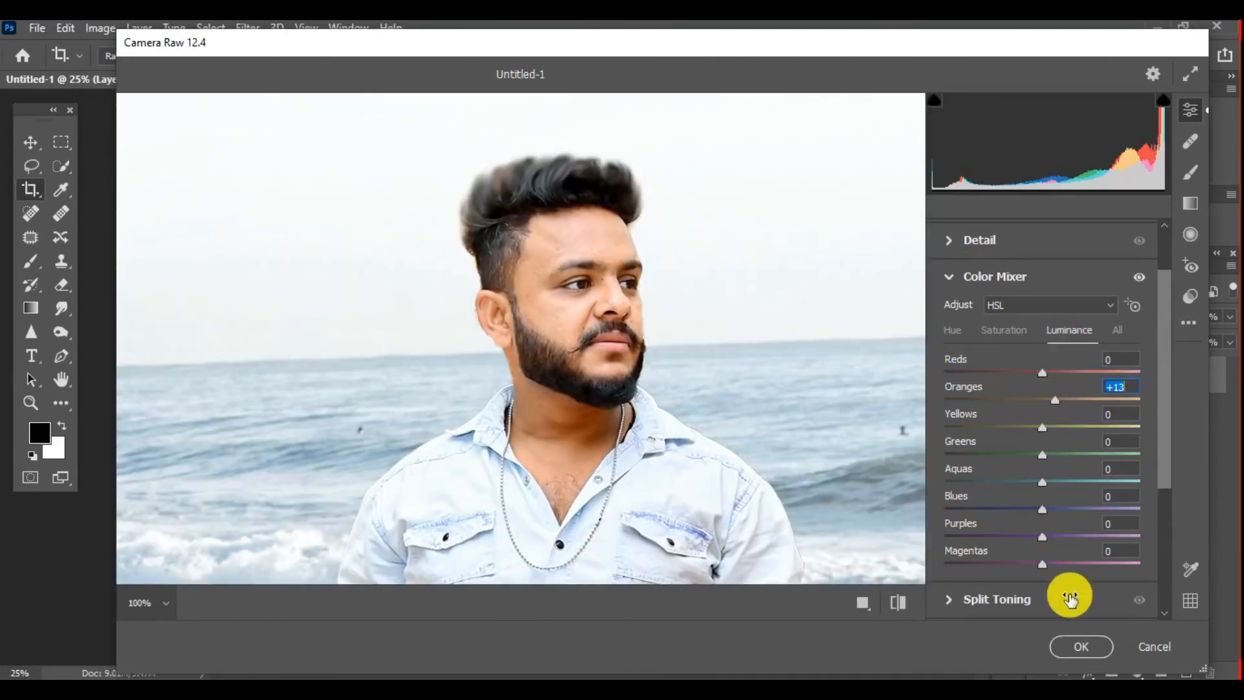
click(1081, 646)
- Duplicate the merged, color-corrected layer
scroll(478, 264, up, 6)
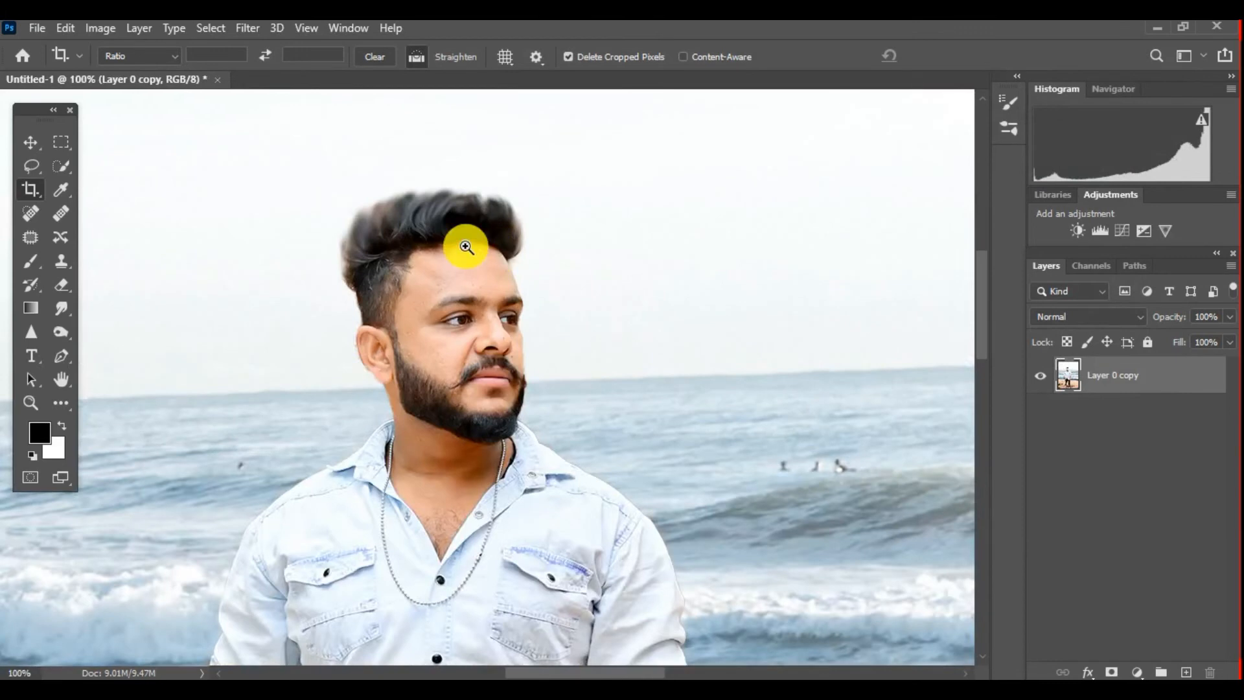
right_click(1131, 375)
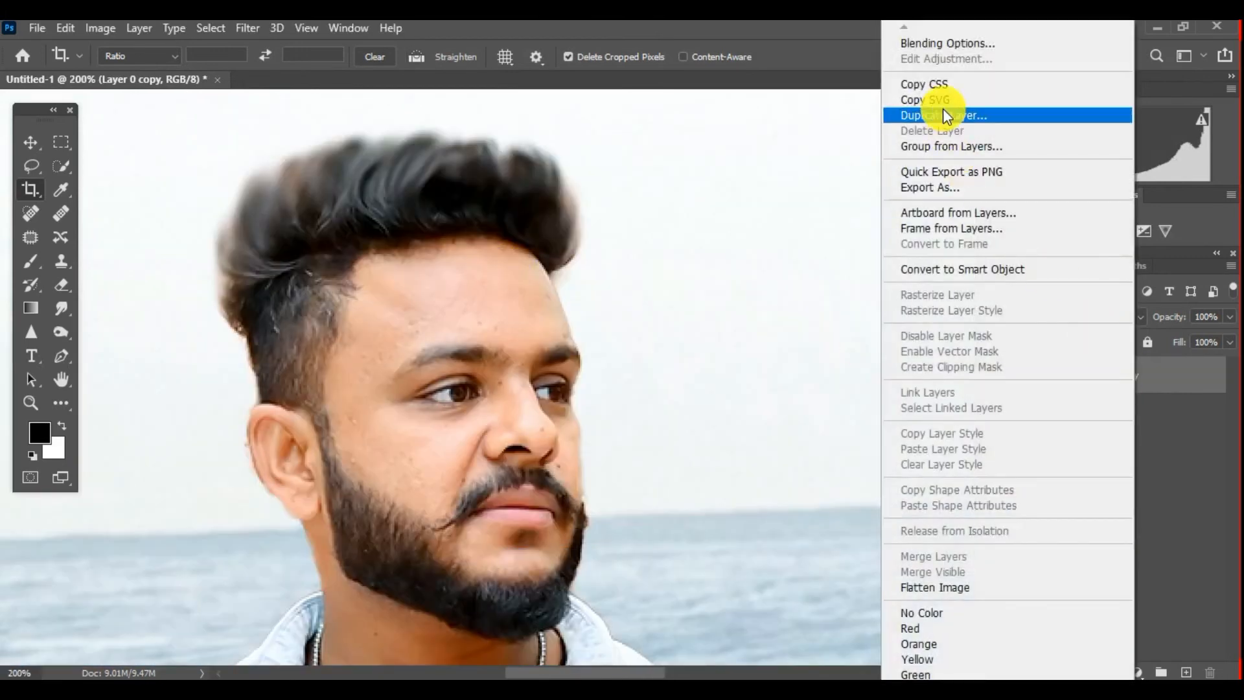
click(942, 114)
click(792, 185)
- Smooth the skin on the man's forehead, temple and upper cheek with the Mixer Brush at size 25
click(56, 259)
click(103, 295)
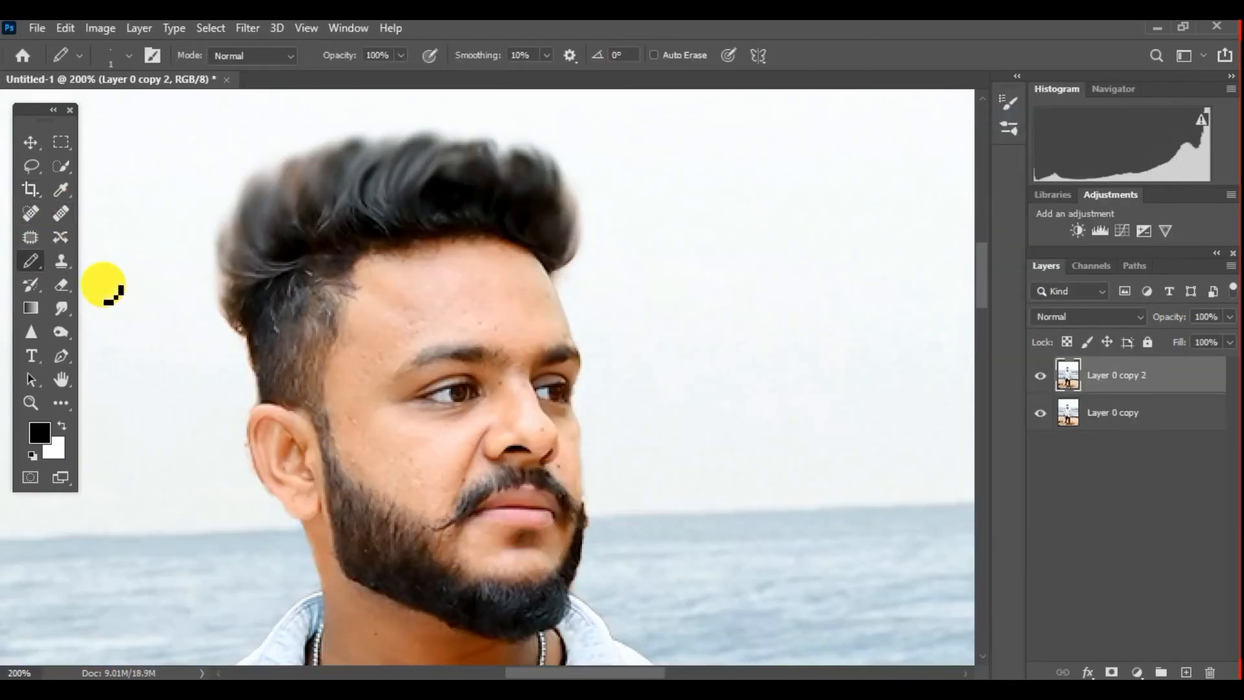
right_click(58, 264)
right_click(33, 262)
click(91, 279)
ctrl+click(395, 296)
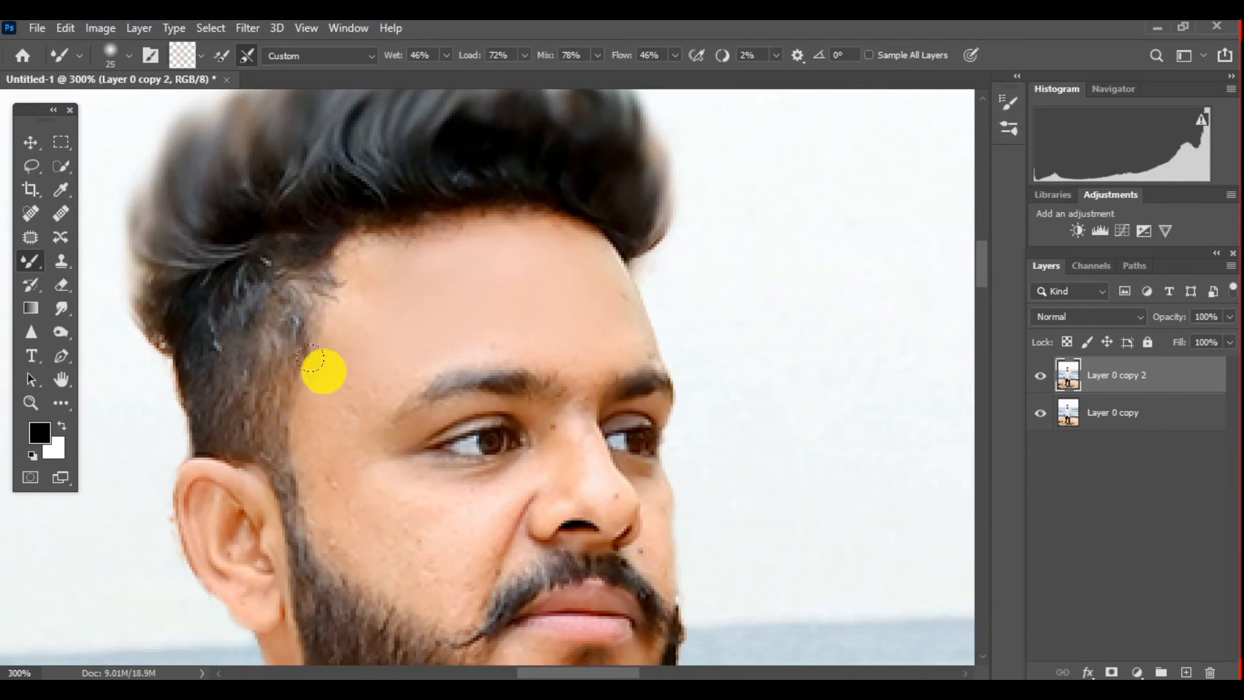
drag(311, 358, 353, 385)
mouse_move(334, 488)
mouse_down()
mouse_move(353, 412)
mouse_move(378, 414)
mouse_move(360, 398)
mouse_up()
- Smooth the remaining skin on the man's cheek and around his nose with the Mixer Brush, resizing the brush to fit
drag(536, 230, 536, 283)
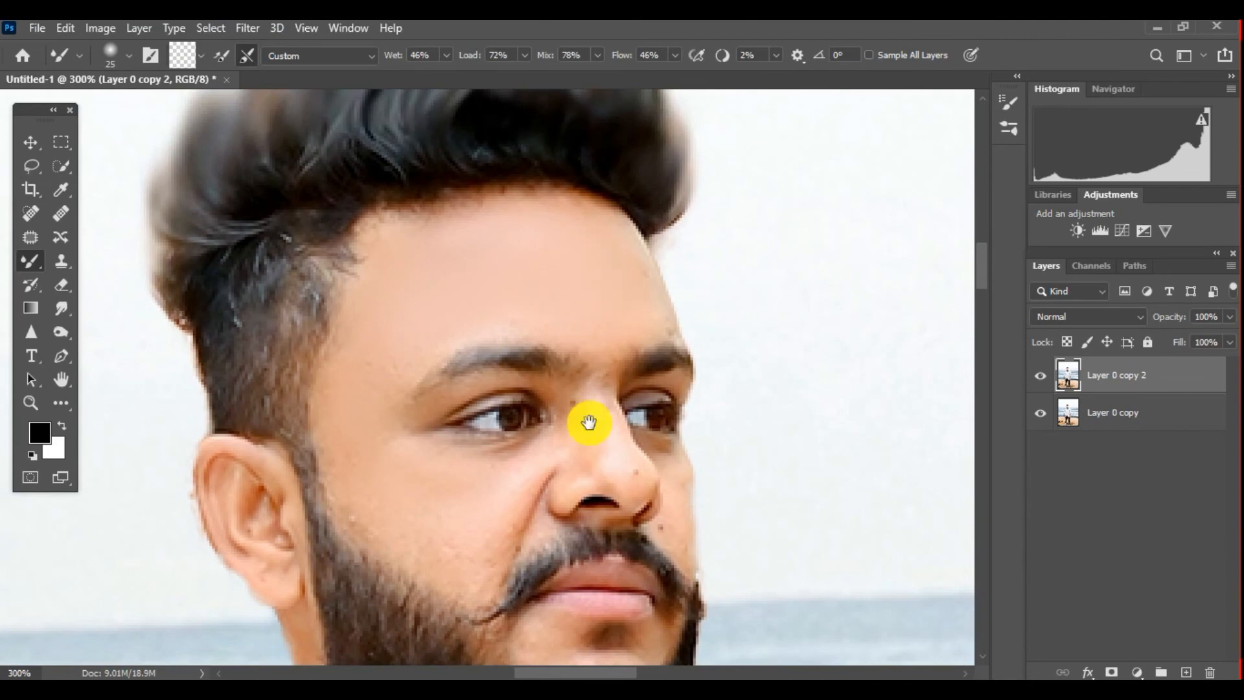
drag(589, 423, 571, 331)
key(bracketleft)
mouse_move(362, 357)
mouse_down()
mouse_move(353, 466)
mouse_move(418, 221)
mouse_up()
scroll(354, 465, down, 1)
key(bracketright)
key(bracketright)
key(bracketright)
key(bracketleft)
click(438, 242)
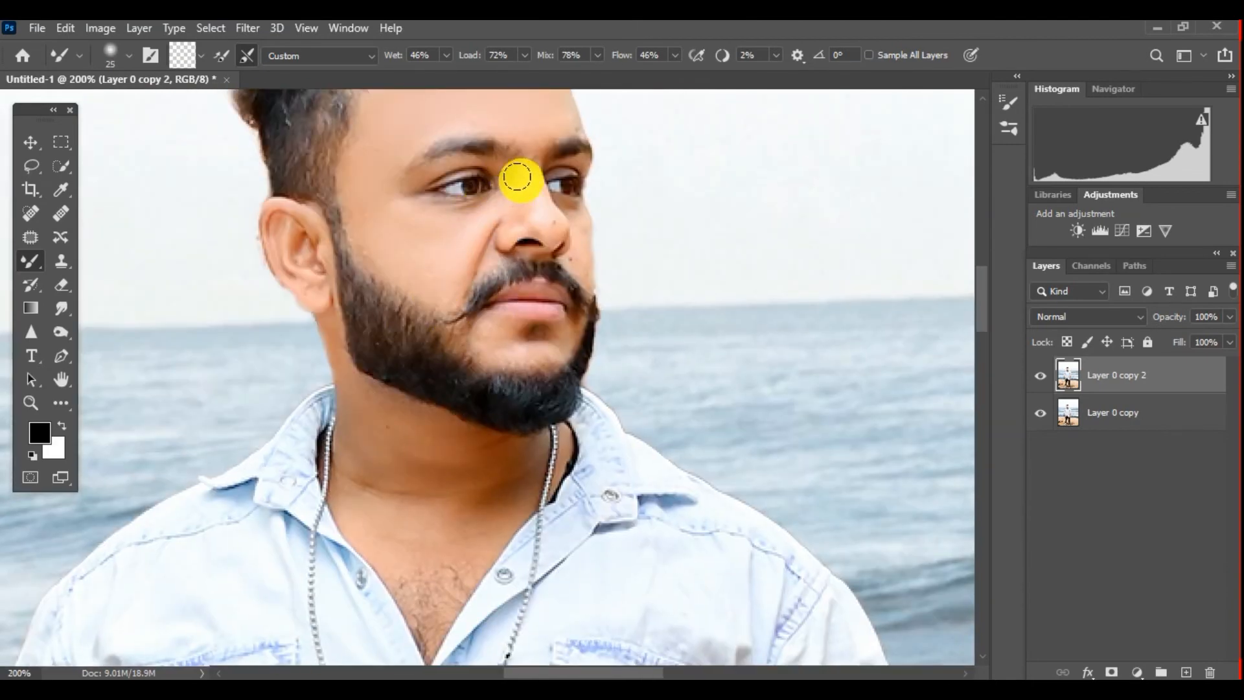
- Blend the skin on the man's neck with the Mixer Brush enlarged to about size 40
drag(434, 345, 454, 217)
key(bracketright)
key(bracketright)
key(bracketright)
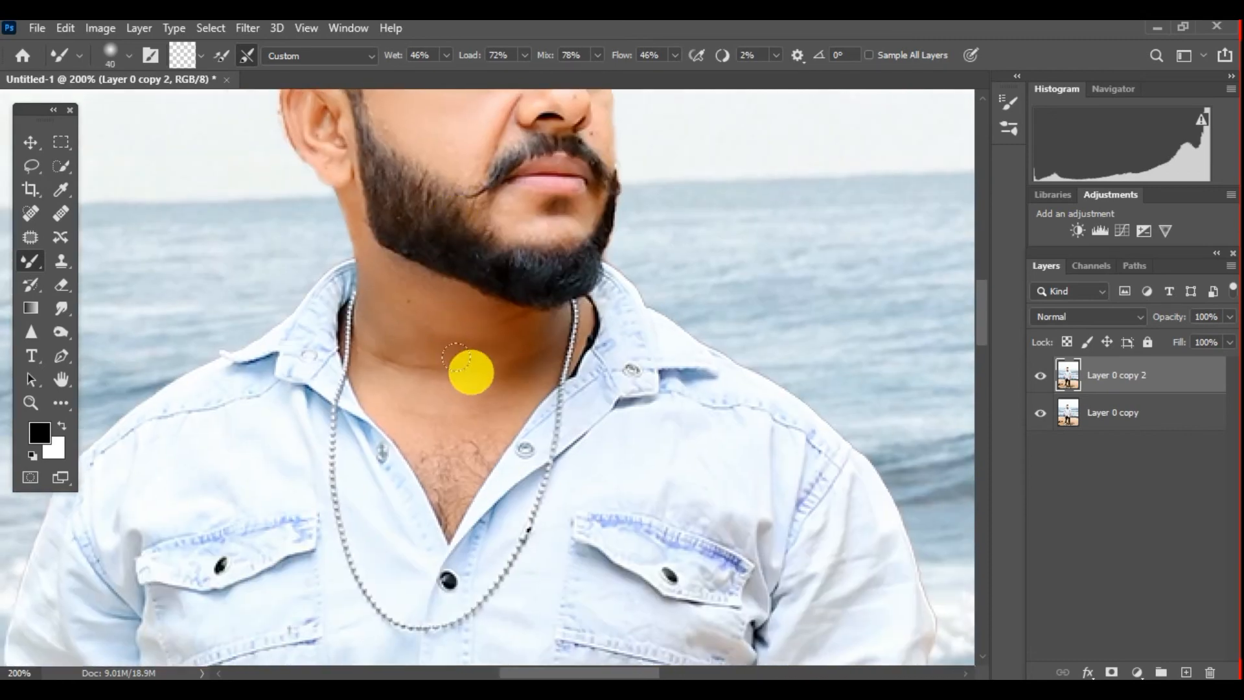
- Smooth the skin on both forearms and hands with the Mixer Brush at sizes 50 and 45
scroll(494, 344, down, 2)
drag(562, 638, 583, 427)
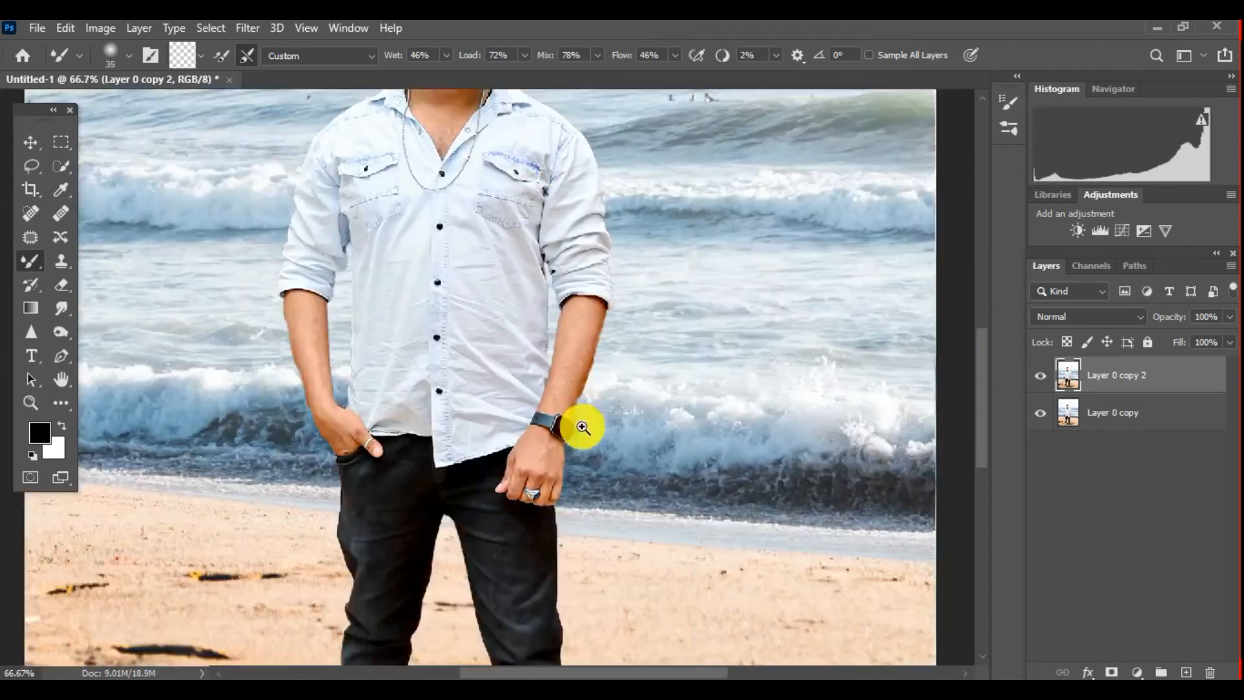
scroll(579, 342, up, 1)
mouse_move(594, 280)
mouse_down()
mouse_move(557, 344)
mouse_move(569, 391)
mouse_up()
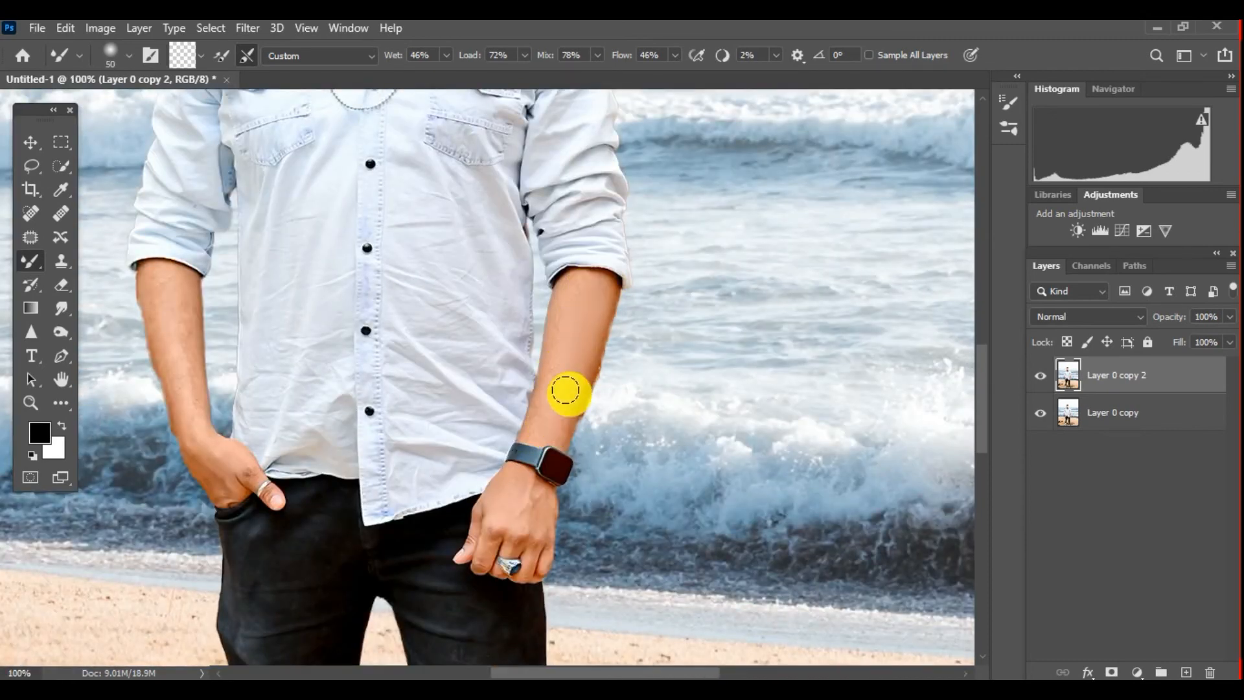
key(bracketleft)
click(506, 494)
drag(182, 304, 176, 424)
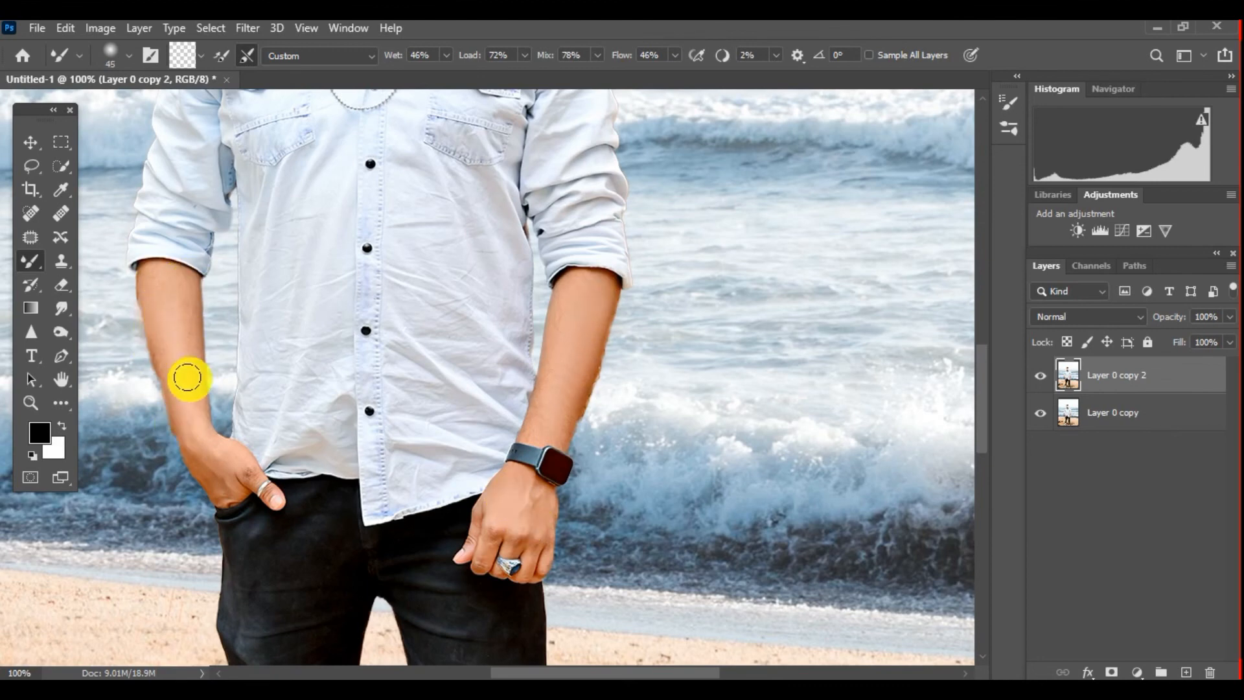
drag(187, 377, 226, 470)
drag(505, 525, 523, 478)
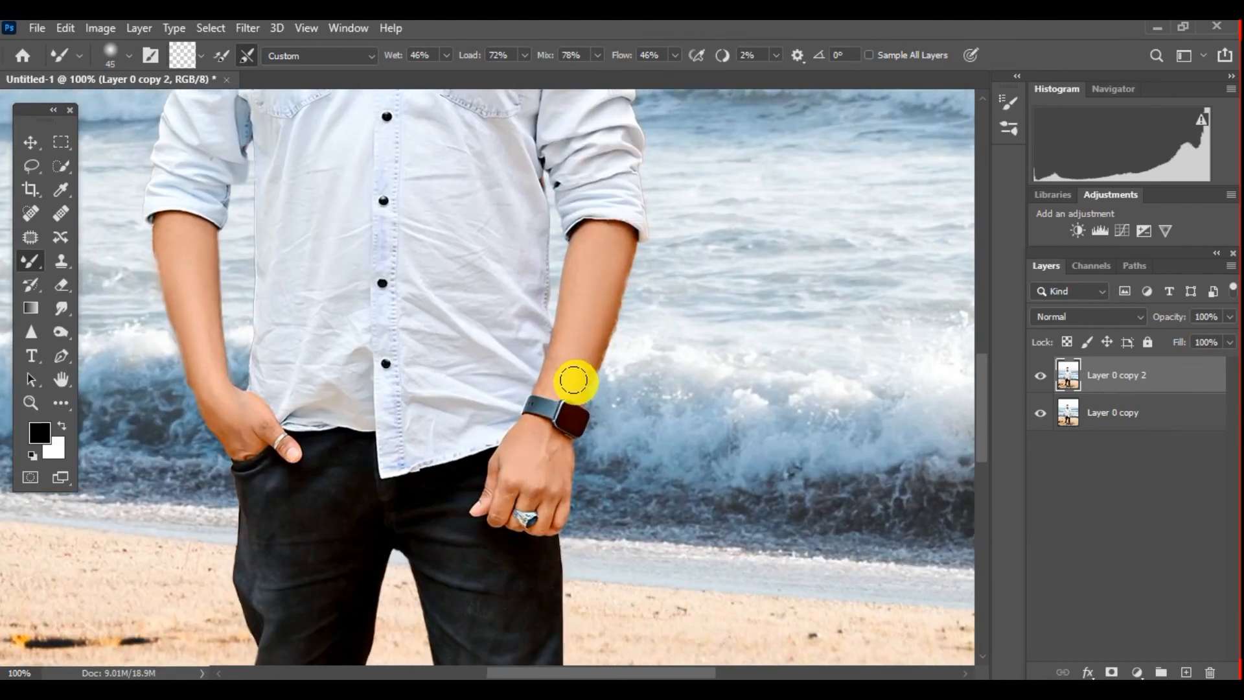
- Merge the skin-smoothed layer with the original layer beneath it
scroll(615, 241, down, 4)
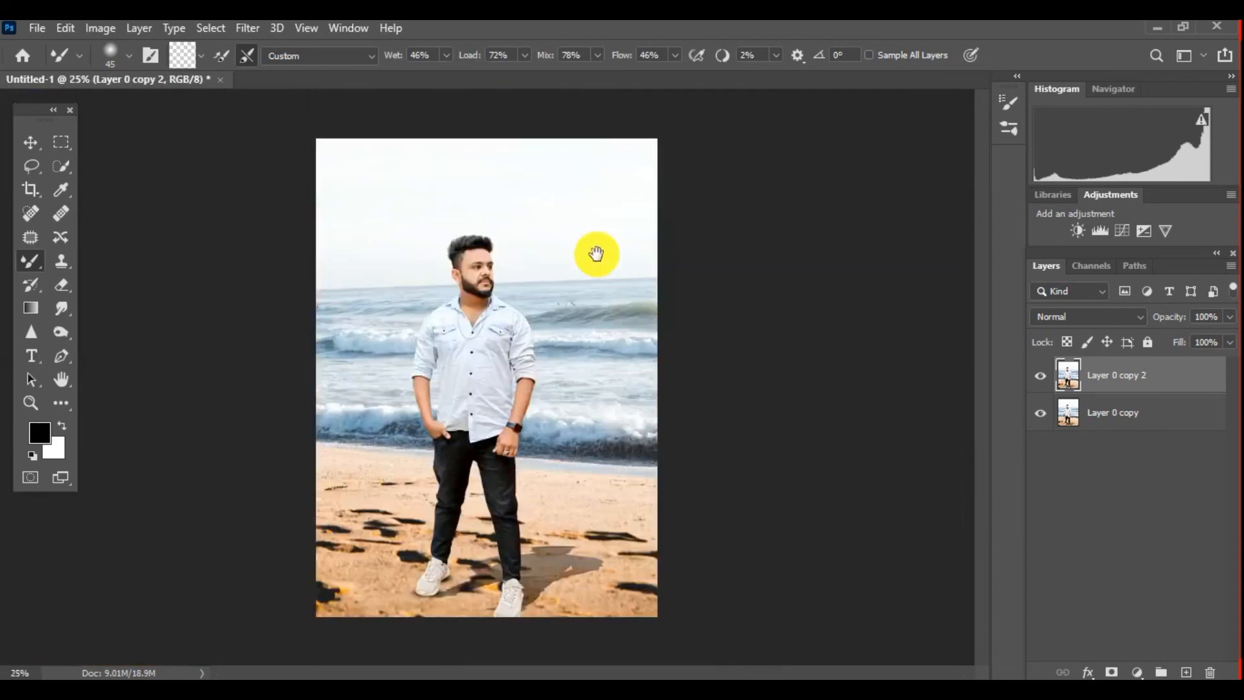
shift+click(1183, 427)
right_click(1179, 420)
click(958, 555)
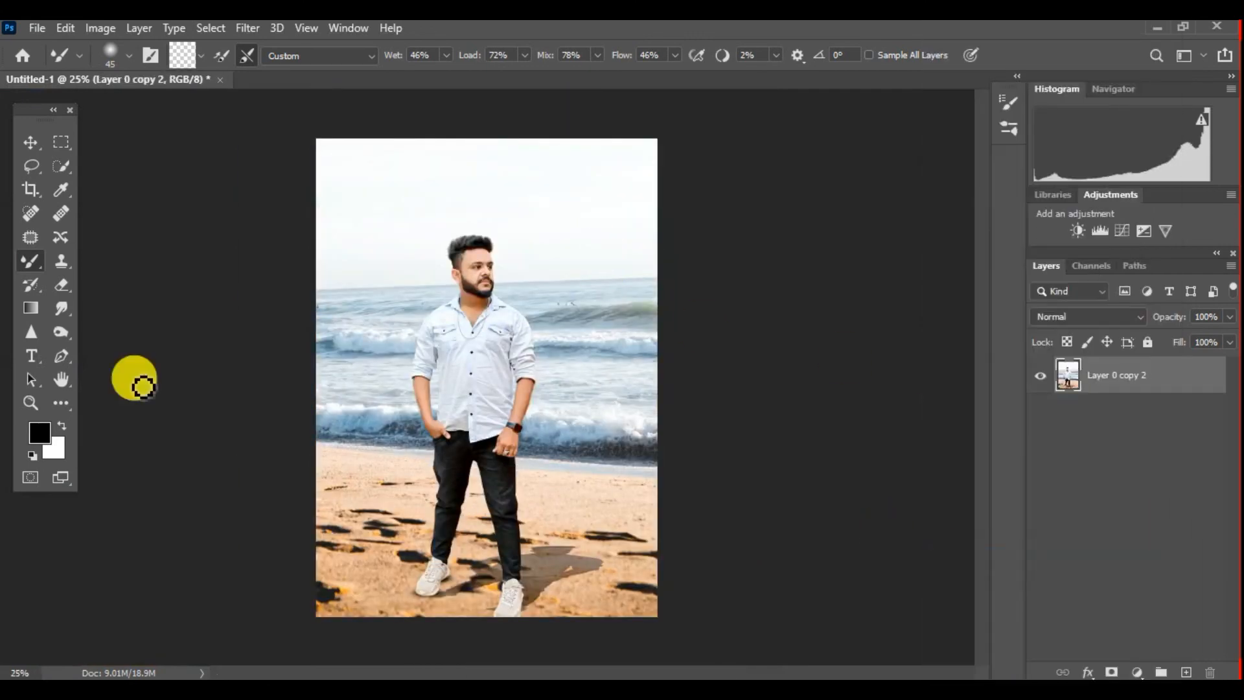
- Darken the foreground sand with a black-to-transparent linear gradient from the image's lower edge up to the man's thighs
click(30, 309)
alt+click(523, 353)
drag(479, 562, 474, 436)
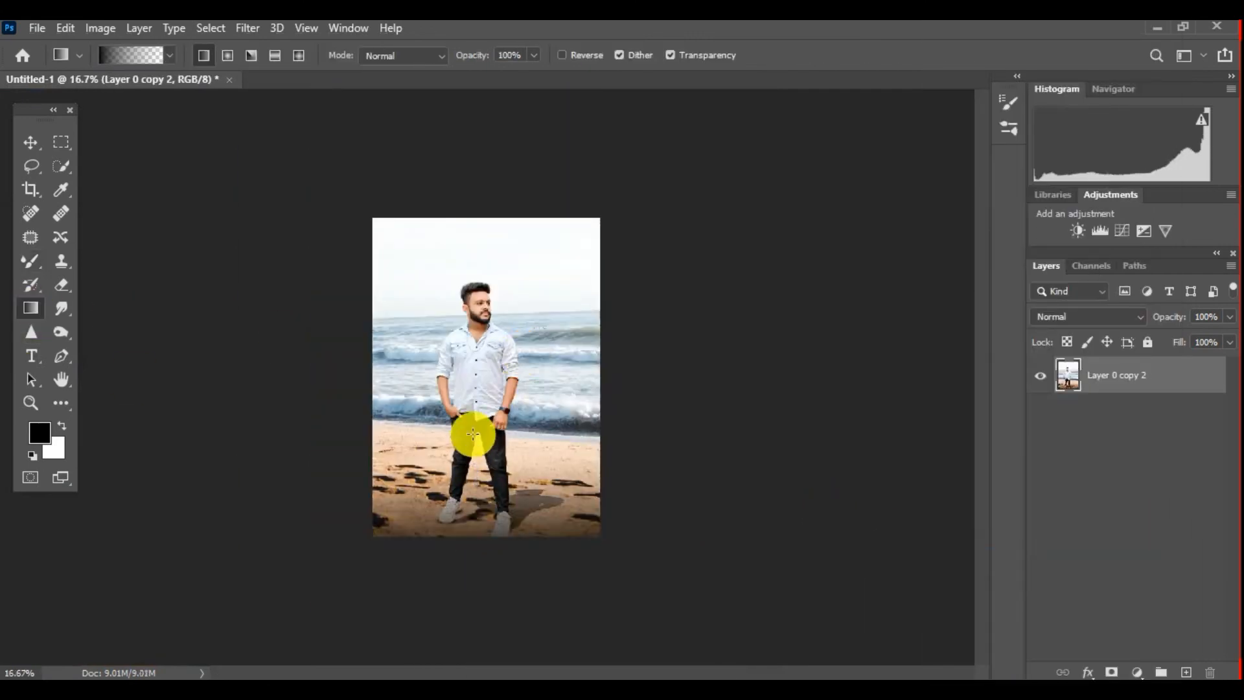
- Examine the finished composite up close around the man's face and at full view
ctrl+click(480, 321)
click(30, 190)
click(502, 217)
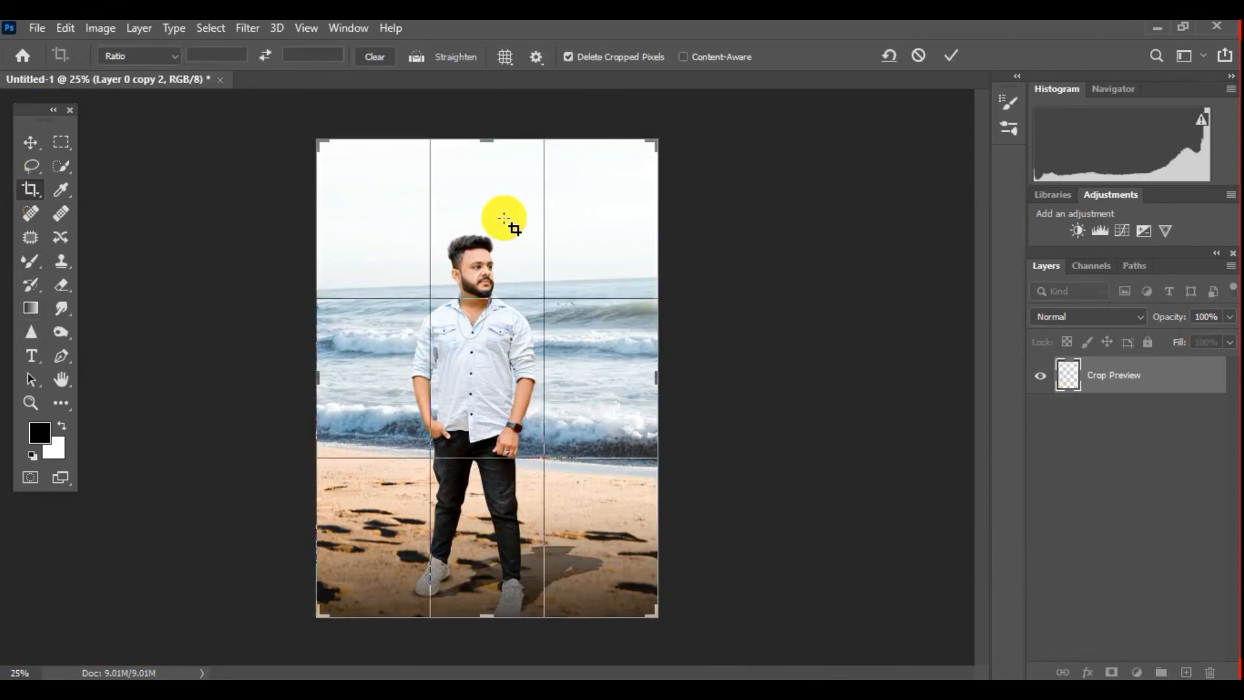
ctrl+click(495, 244)
ctrl+click(495, 244)
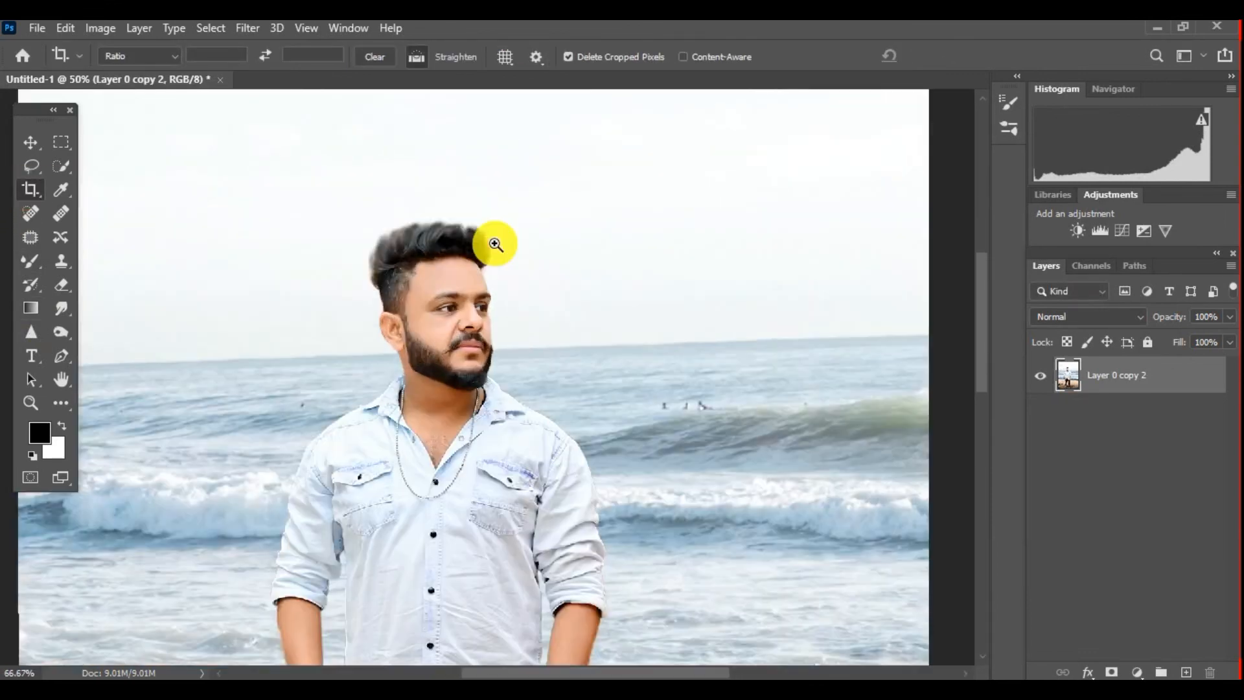
ctrl+alt+click(495, 244)
ctrl+alt+click(495, 244)
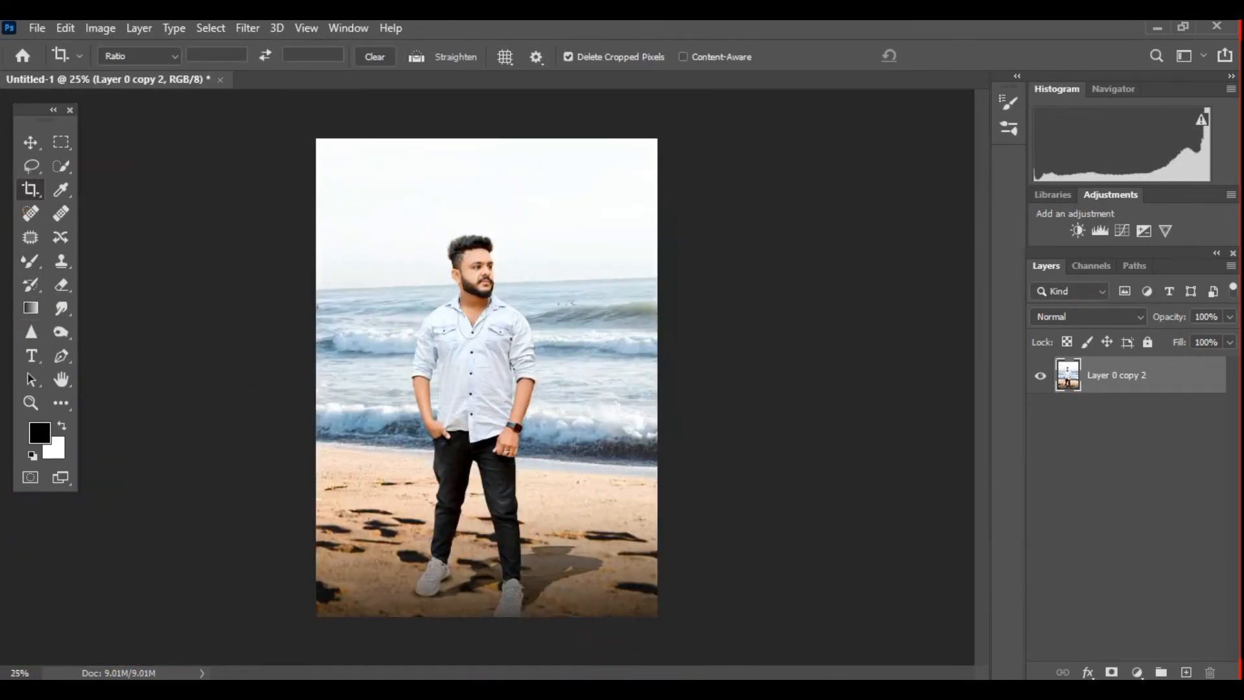